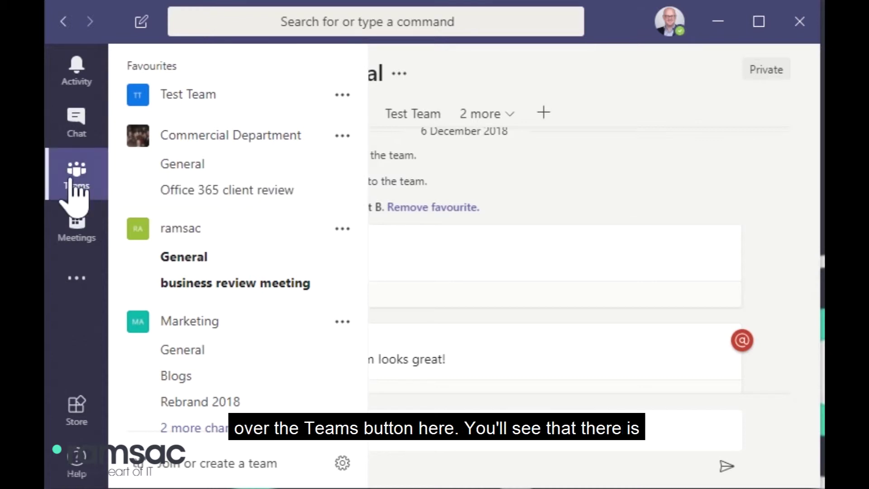
scroll(190, 196, "down", 2)
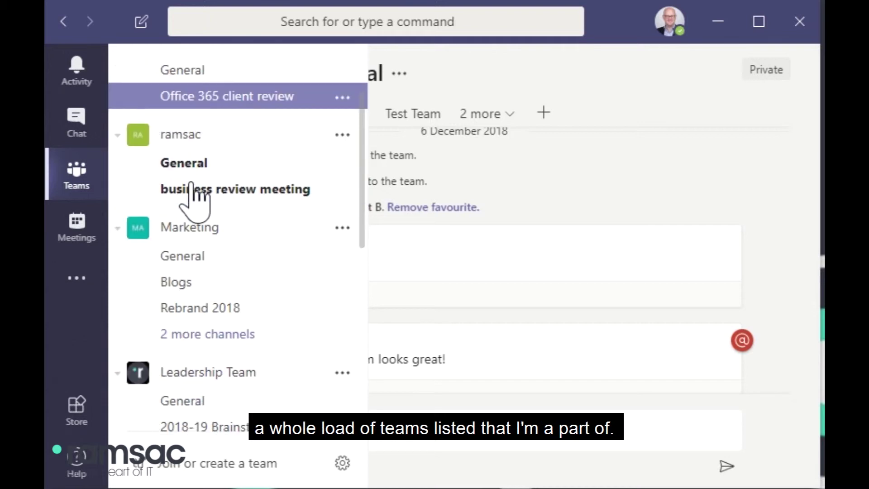
scroll(195, 200, "down", 10)
scroll(195, 199, "up", 3)
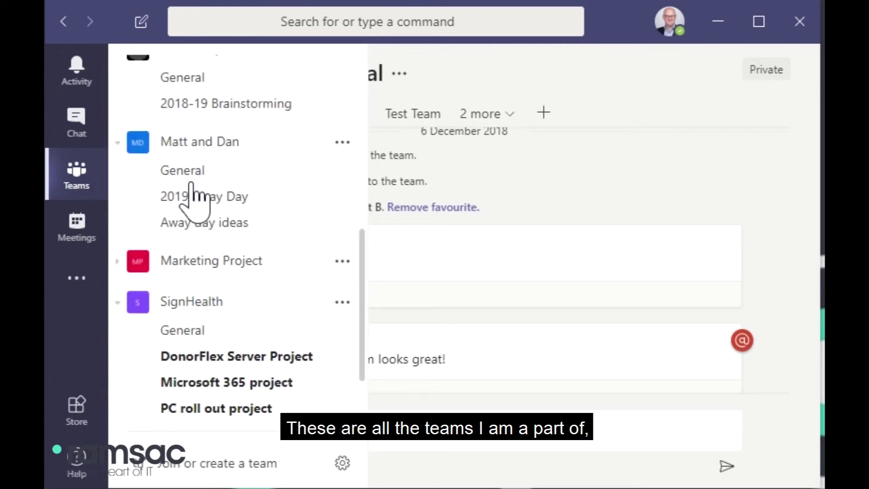
scroll(195, 199, "up", 9)
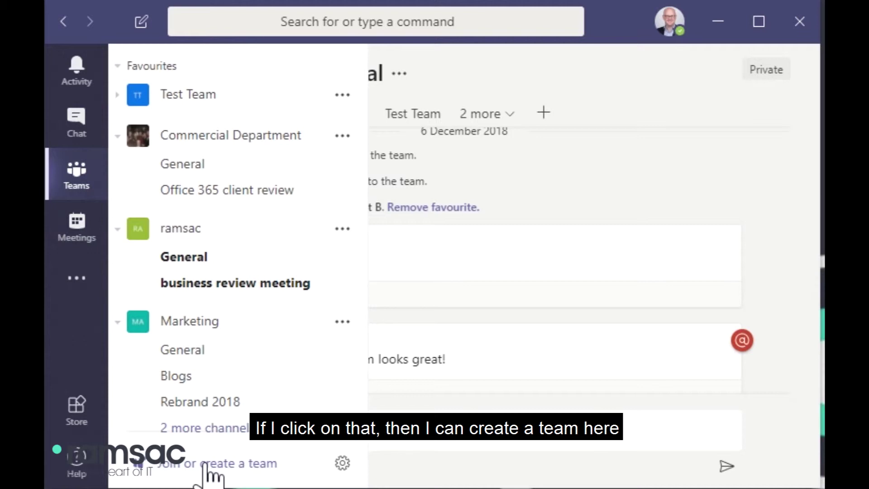
Step: Create a new team named 'Example Team' with Private privacy and continue to adding members
left_click(206, 465)
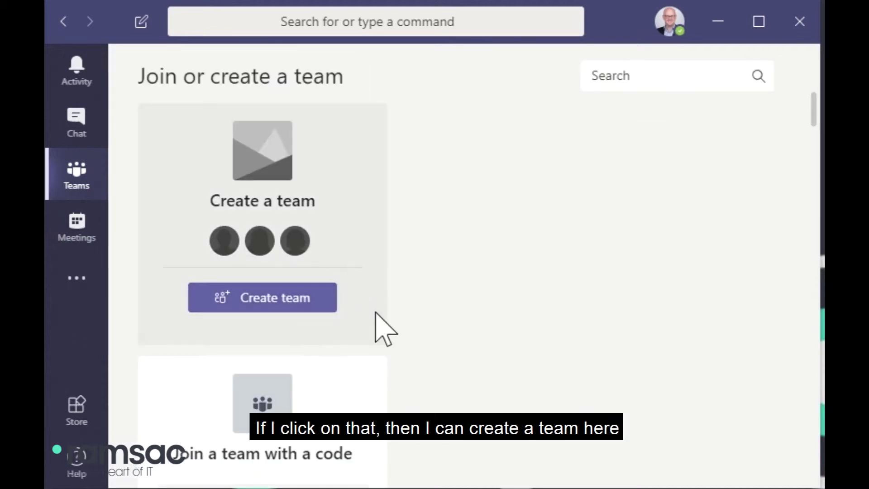
scroll(376, 312, "down", 8)
scroll(375, 312, "down", 8)
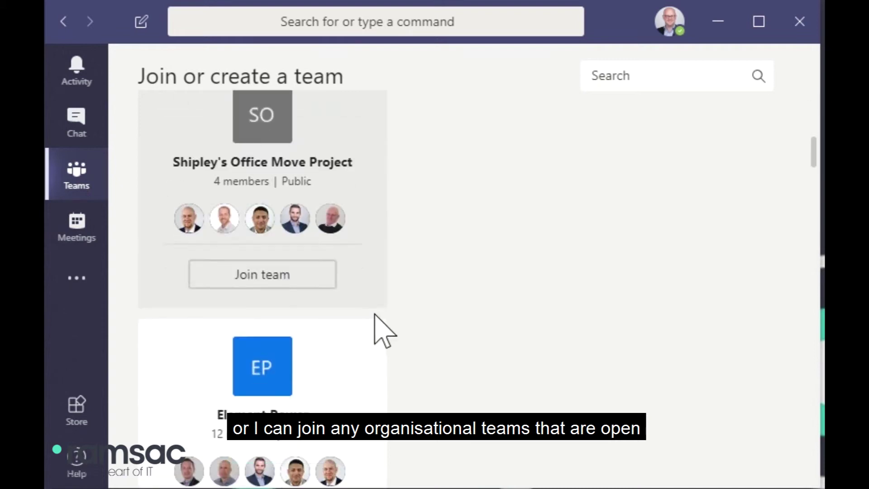
scroll(375, 315, "up", 15)
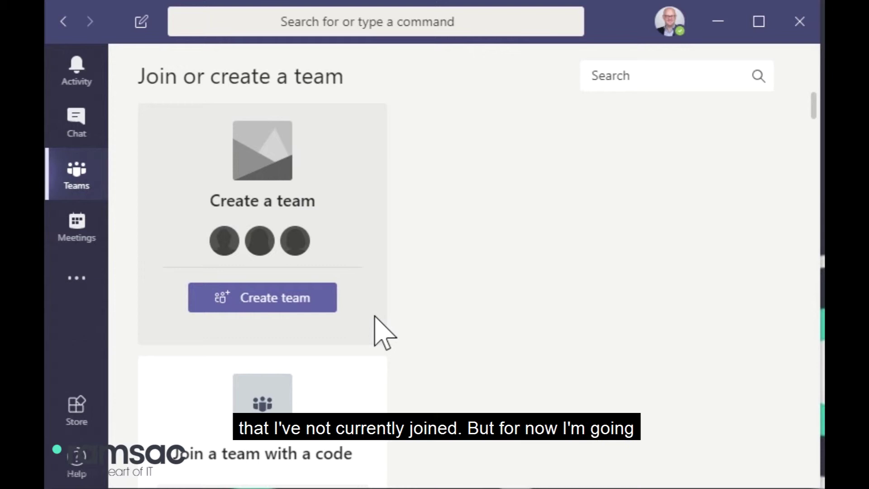
left_click(303, 300)
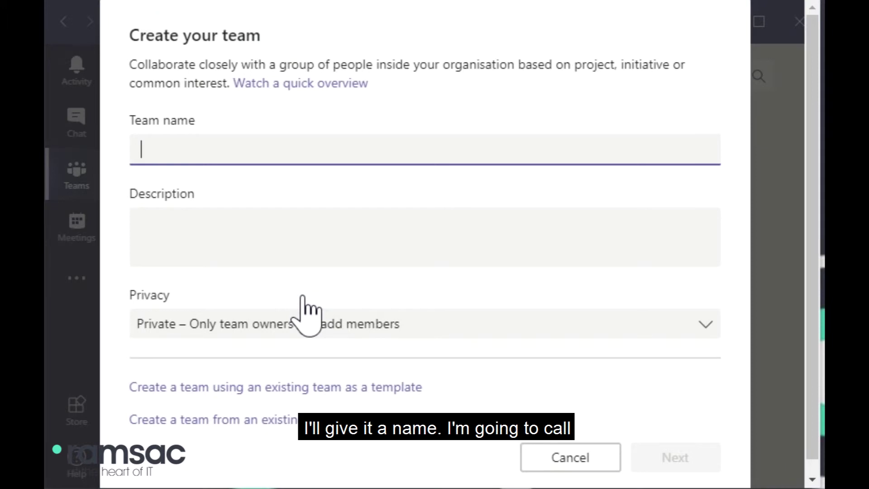
type("Example Tea")
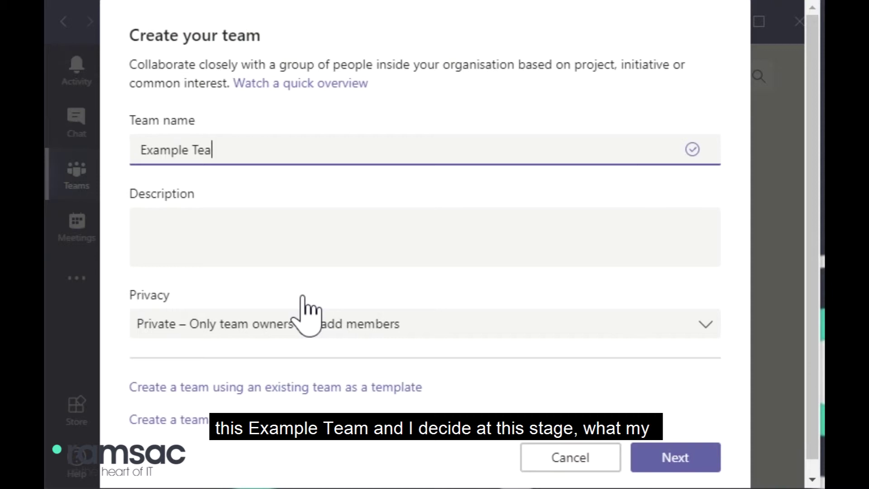
type("m")
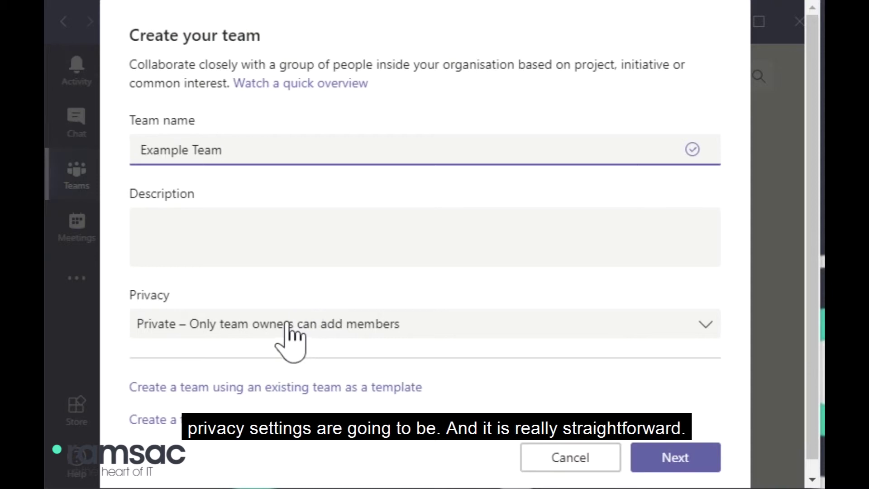
left_click(289, 324)
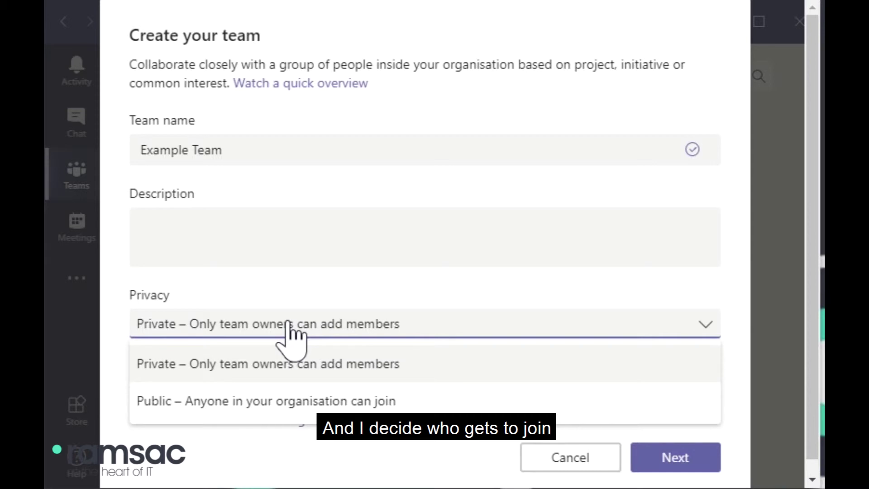
left_click(348, 364)
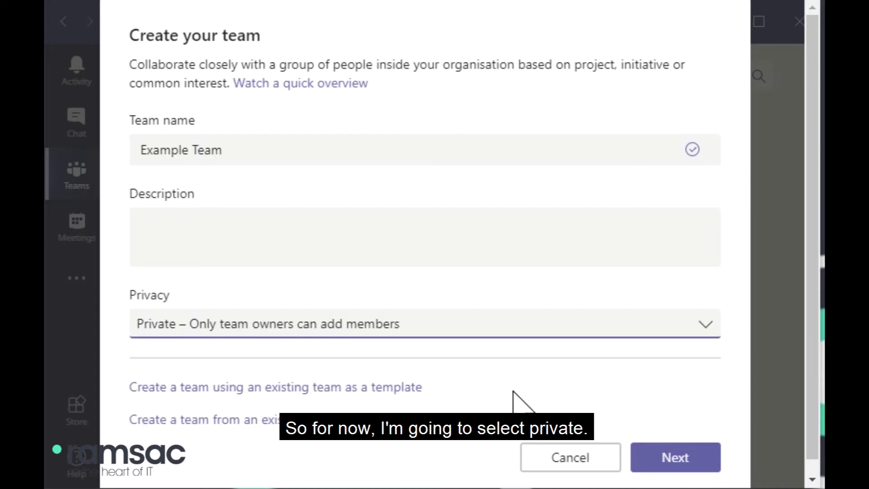
left_click(699, 466)
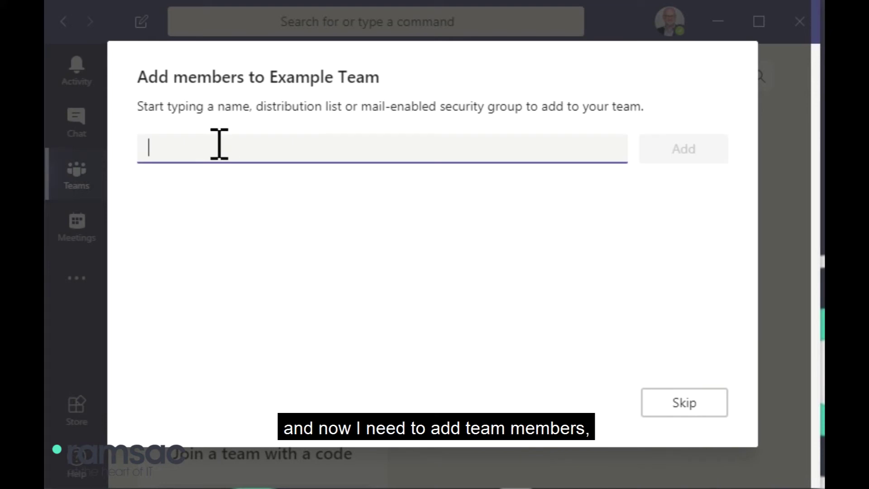
Step: Add two colleagues to Example Team, keeping their role as Member, and finish
type("louise ")
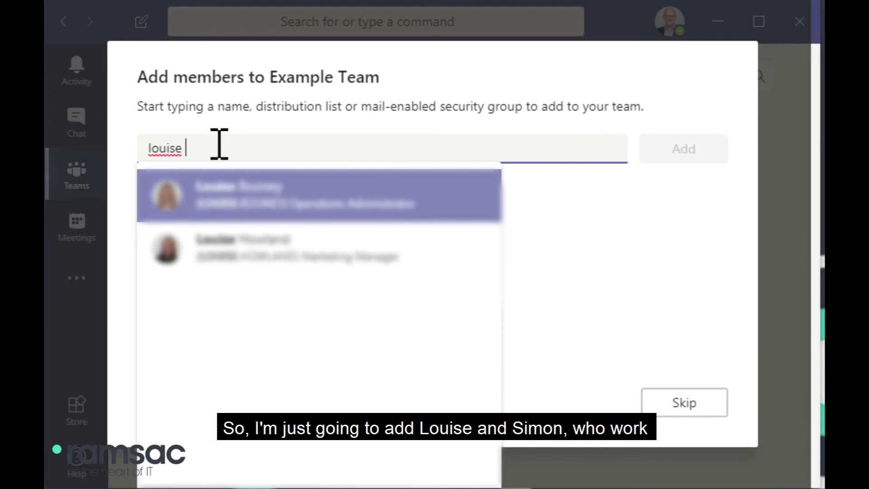
type("h")
key("Return")
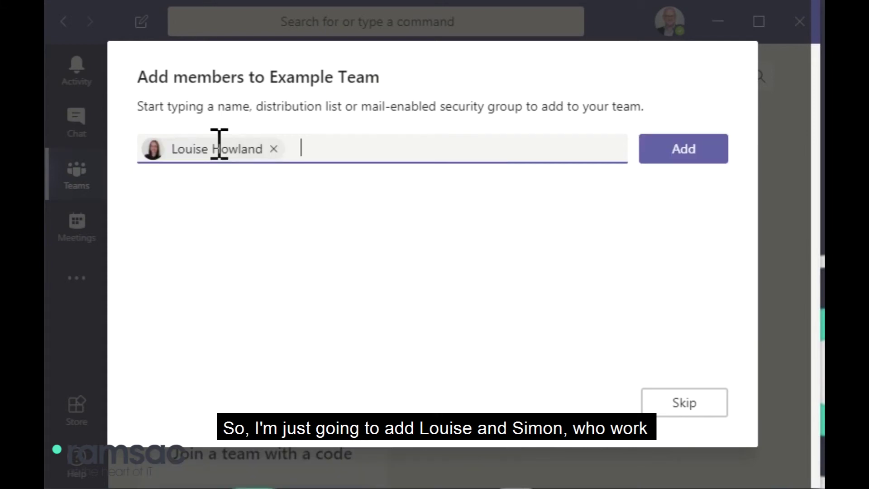
type("simon")
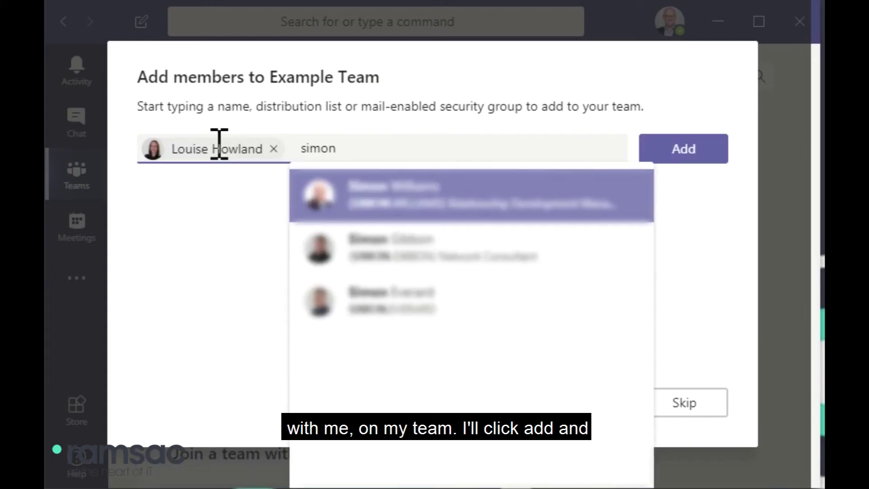
key("Return")
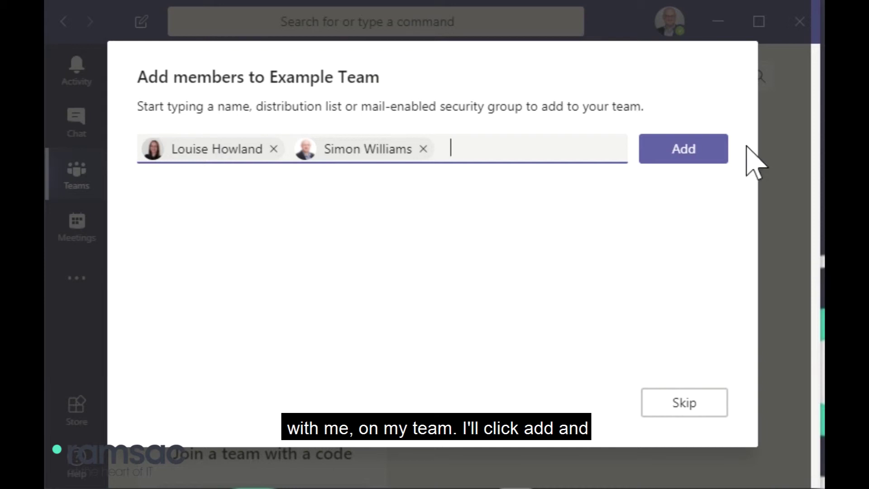
left_click(692, 154)
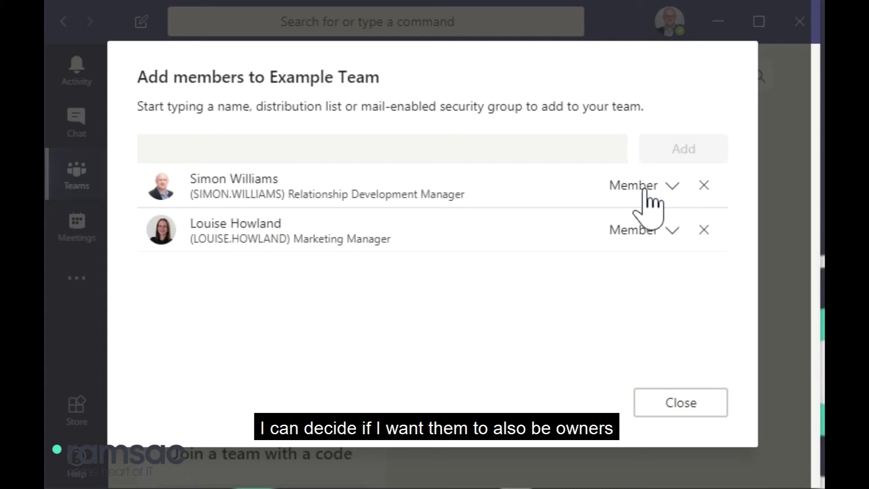
left_click(644, 189)
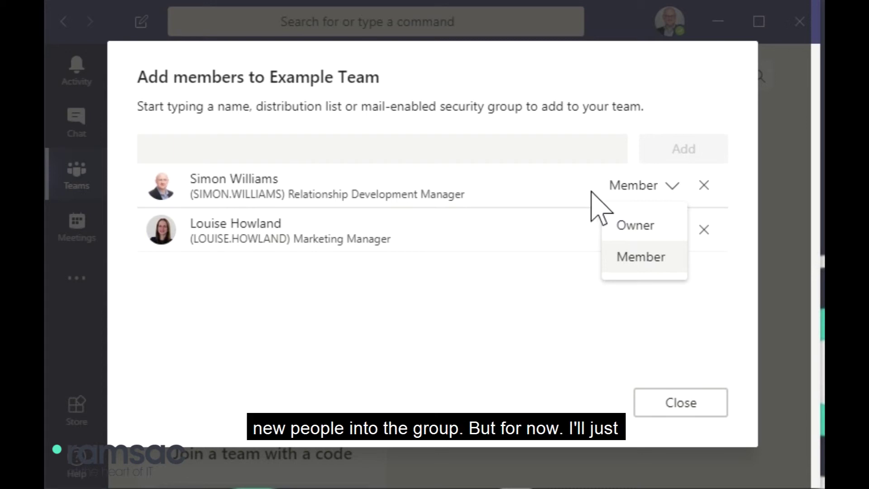
left_click(564, 312)
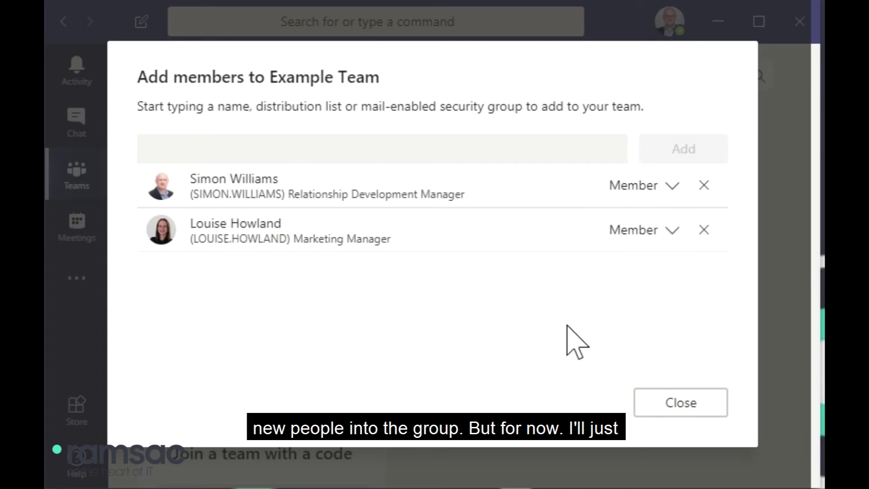
left_click(670, 404)
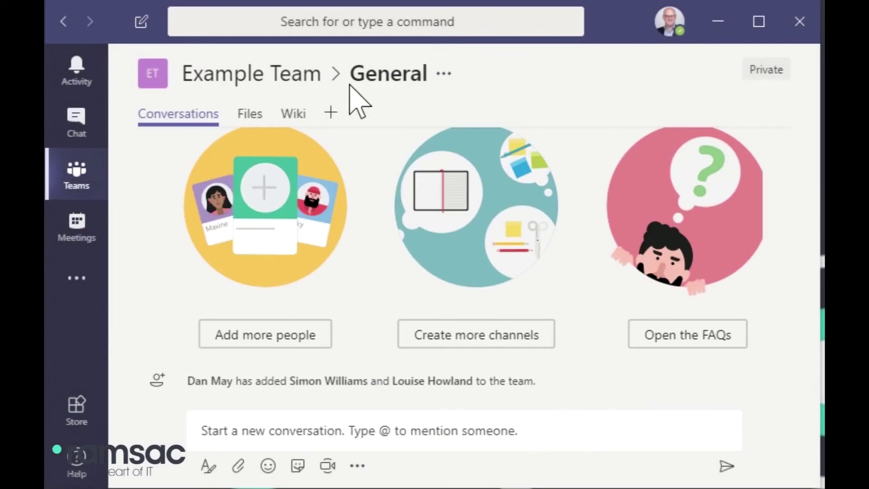
left_click(75, 178)
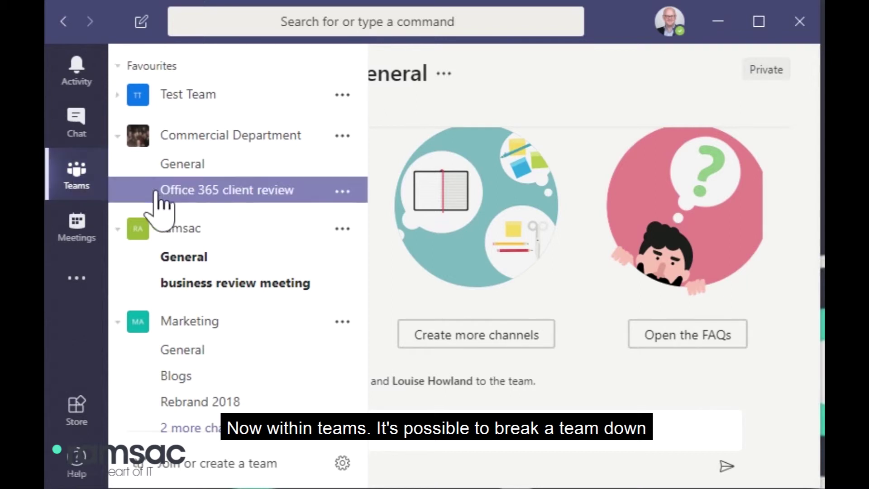
scroll(165, 206, "down", 10)
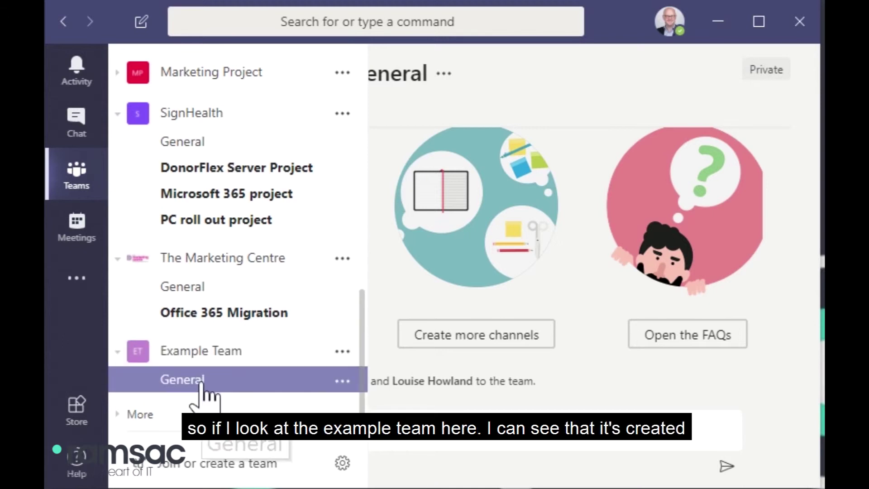
scroll(203, 376, "up", 5)
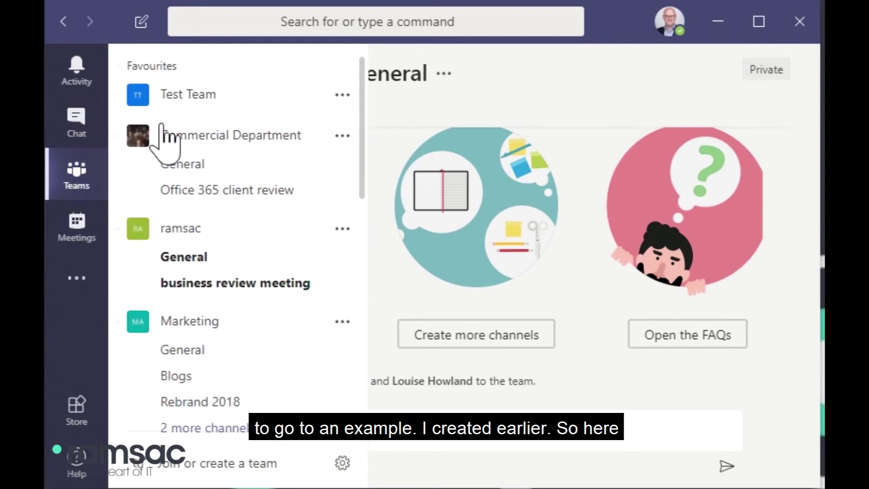
left_click(117, 95)
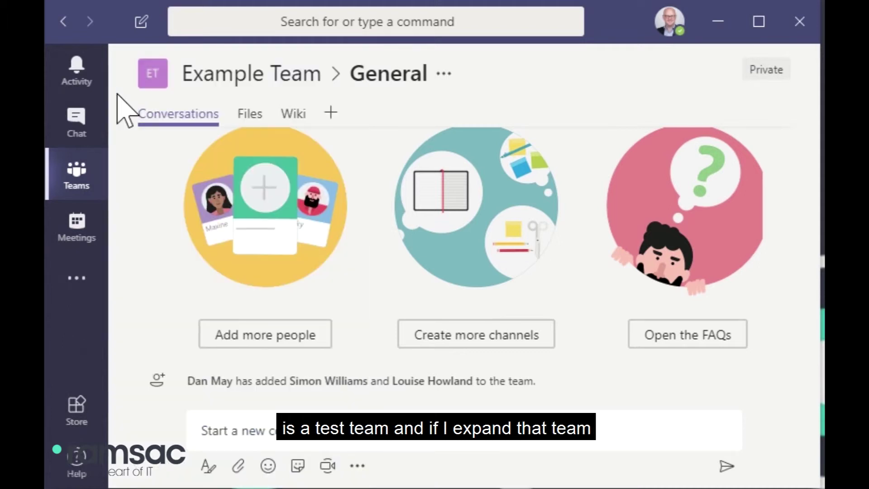
Step: Expand Test Team to list its General, Project A, Project B and Project D channels
left_click(84, 191)
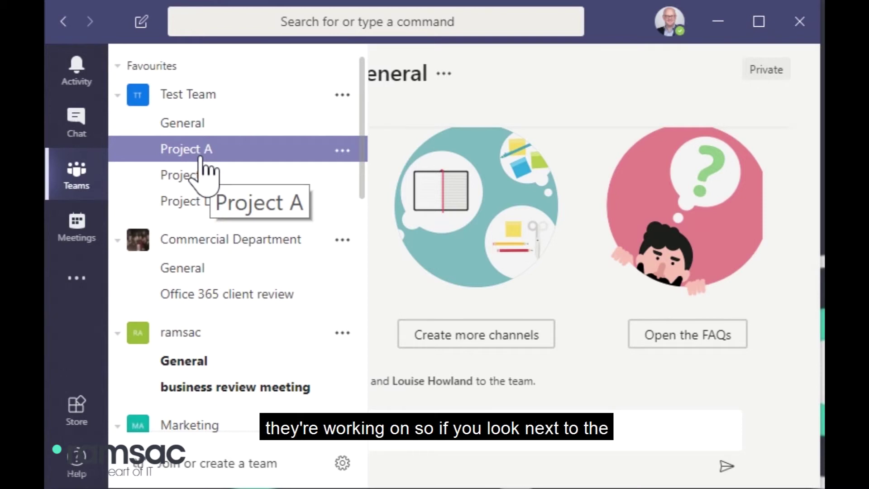
Step: Add a new channel named 'Project E' to Test Team, then reopen Test Team's options
left_click(343, 95)
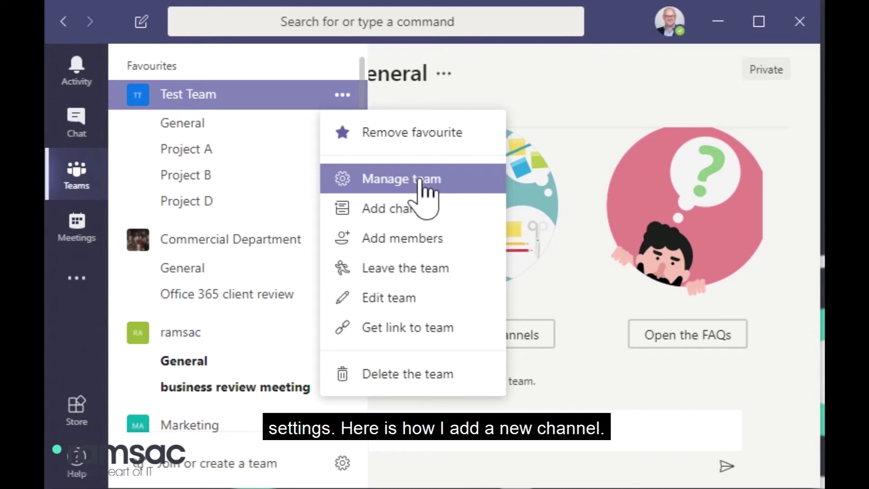
left_click(430, 212)
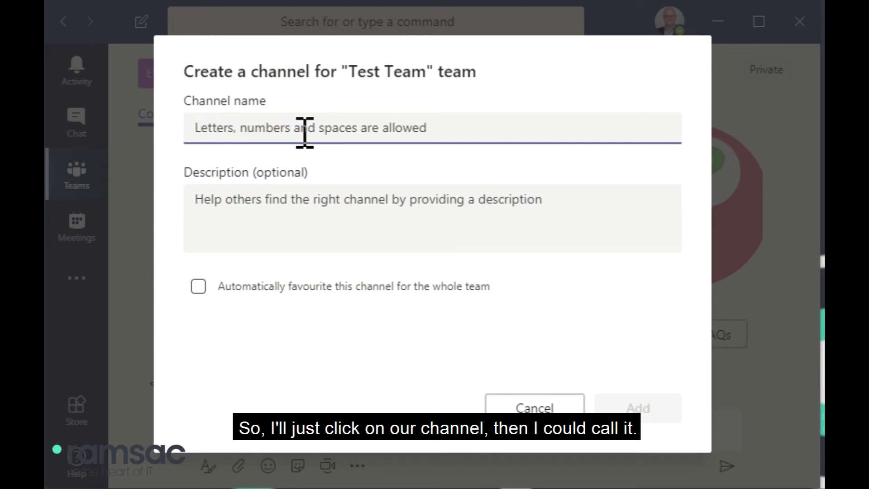
type("Pro")
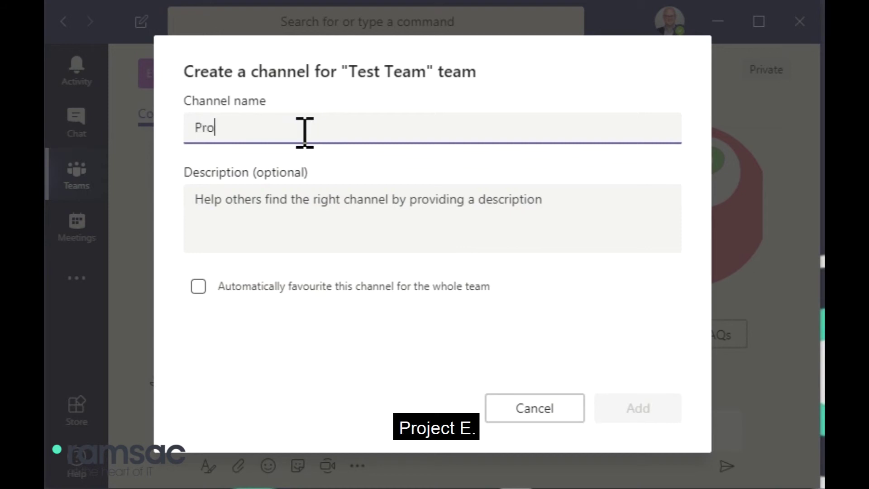
type("ject E")
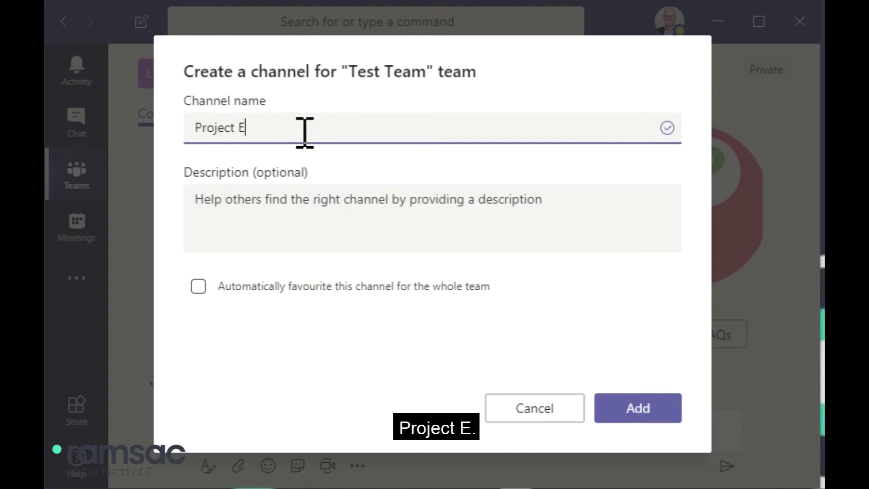
left_click(642, 415)
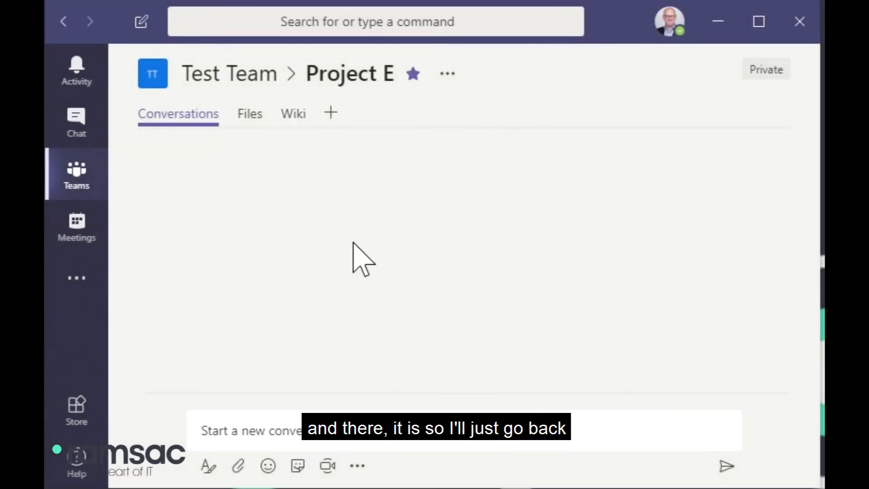
left_click(77, 174)
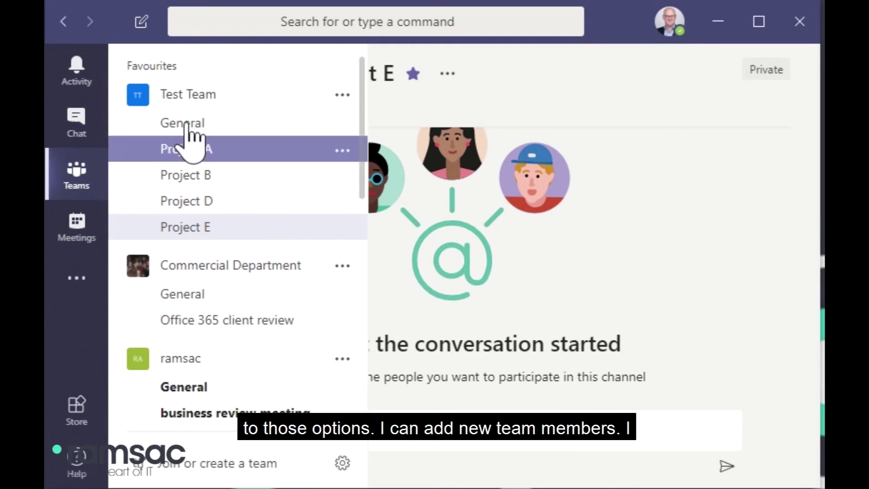
left_click(343, 94)
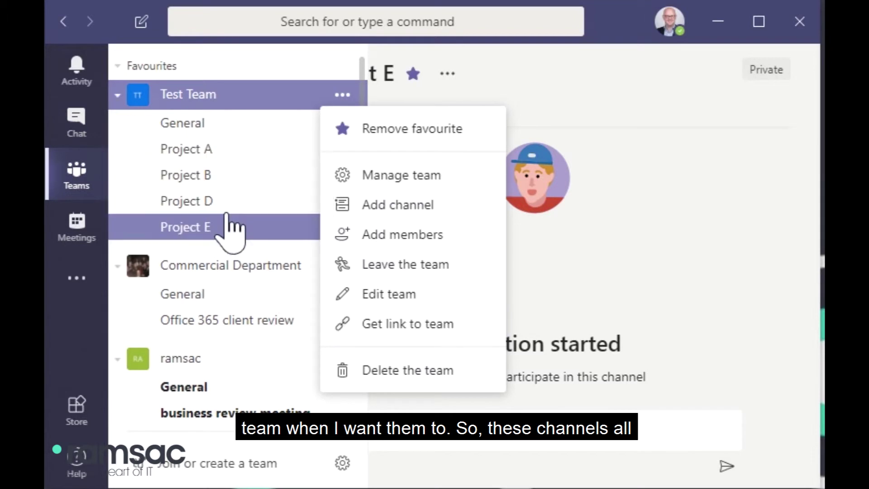
Step: Scroll through Test Team's General channel conversation, including the Project C deleted and Project E created notices
left_click(225, 129)
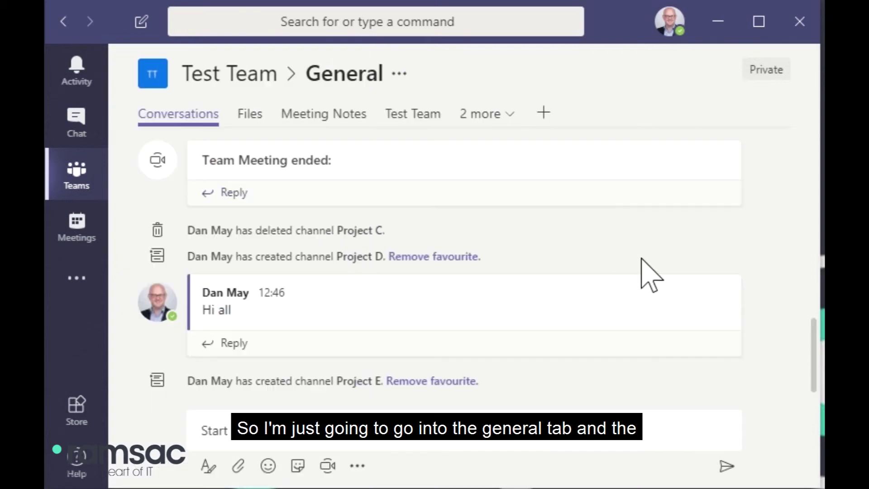
scroll(486, 258, "up", 5)
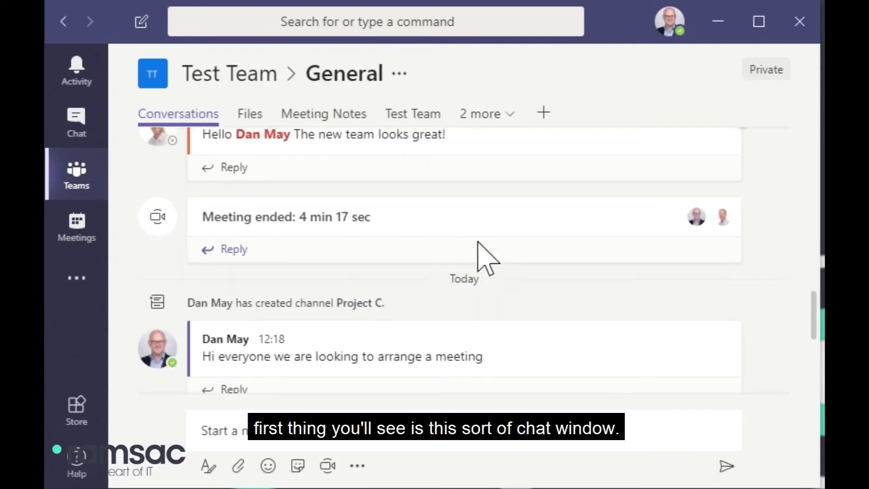
scroll(487, 258, "up", 5)
scroll(487, 258, "down", 10)
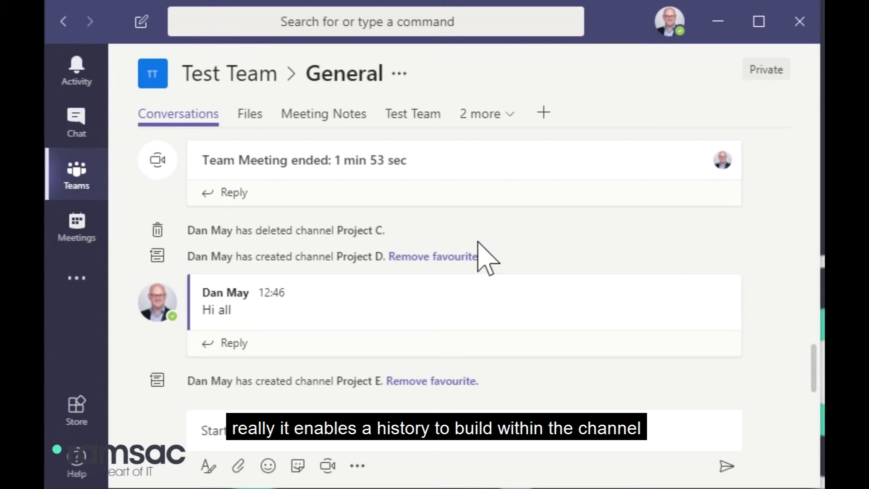
scroll(344, 271, "up", 5)
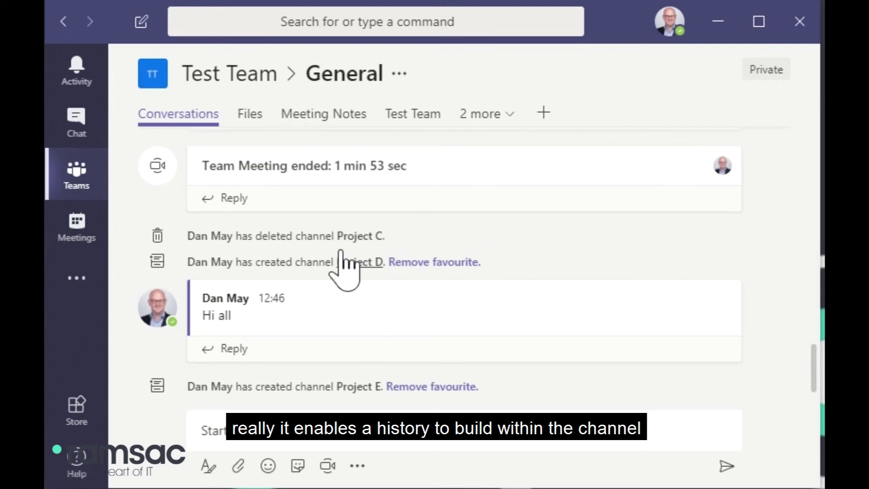
scroll(342, 272, "up", 10)
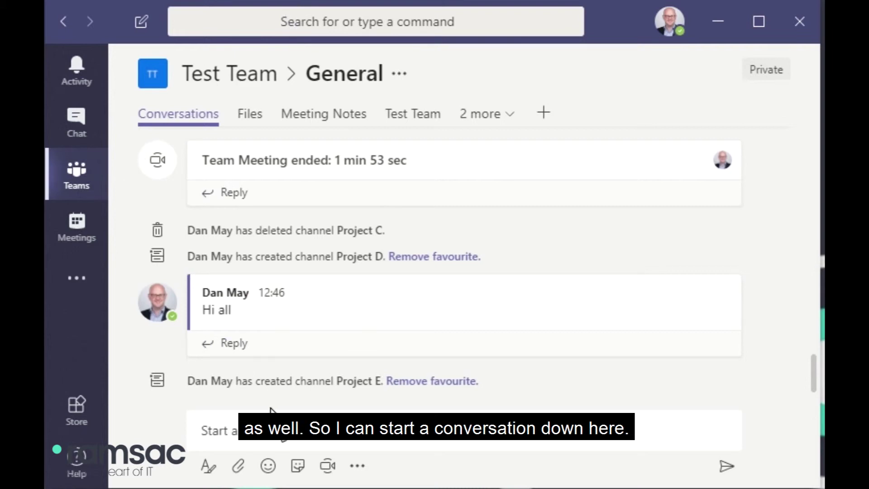
left_click(277, 443)
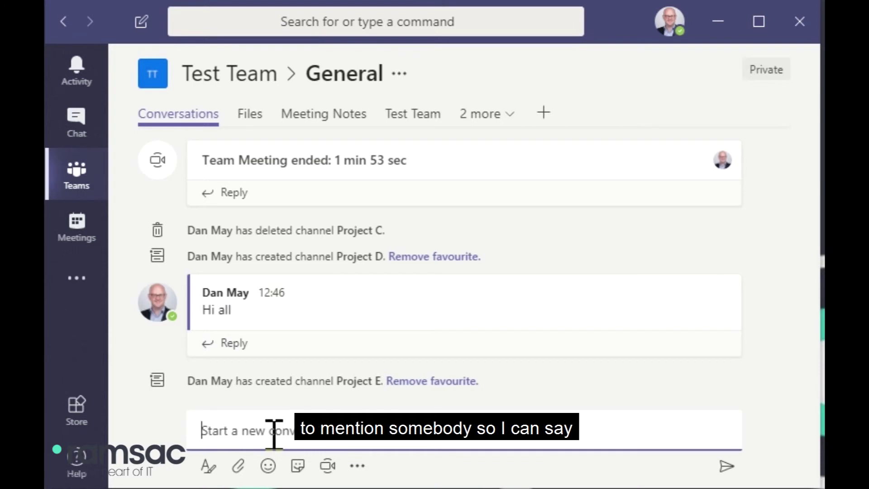
type("Hi Everyo")
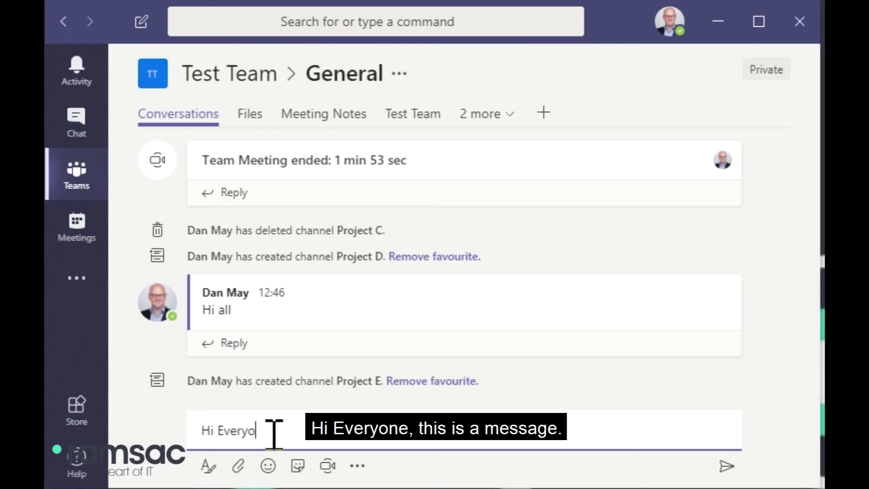
type("ne. This i")
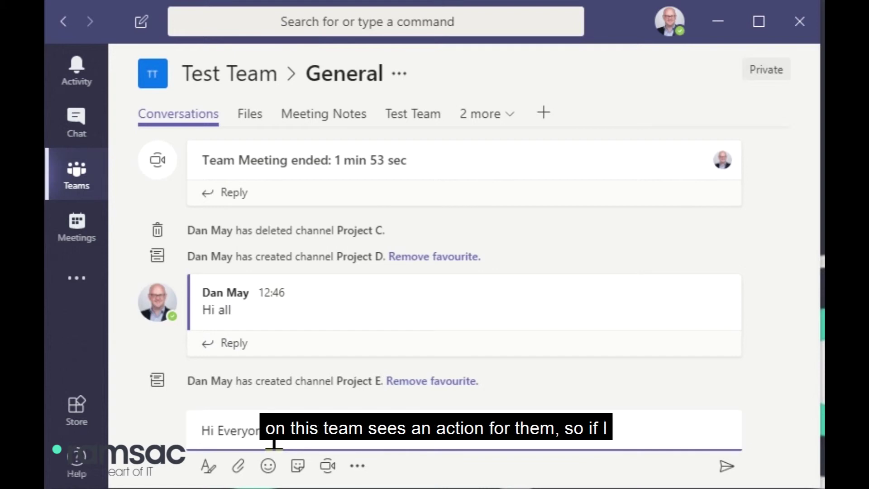
type("@")
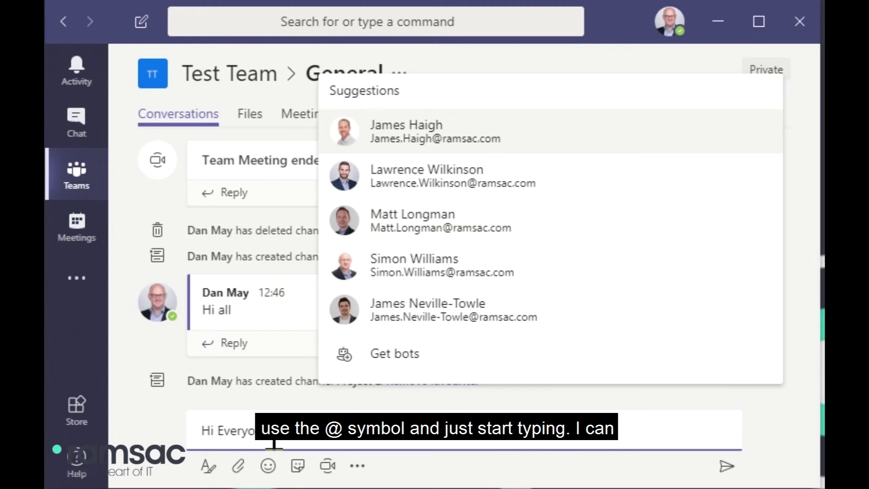
type("Law")
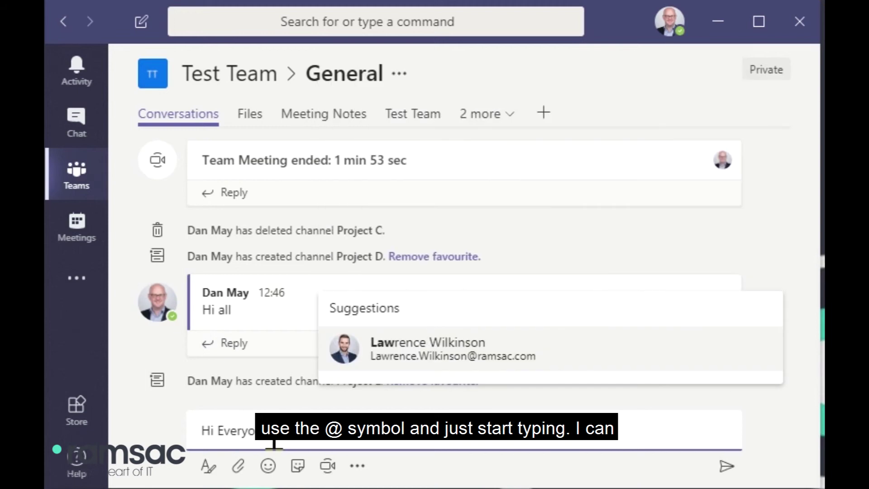
key("Return")
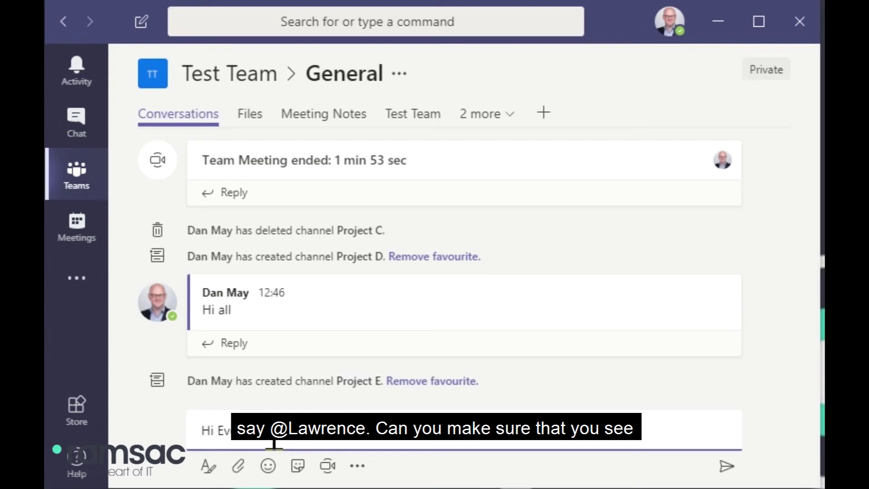
type("you see this")
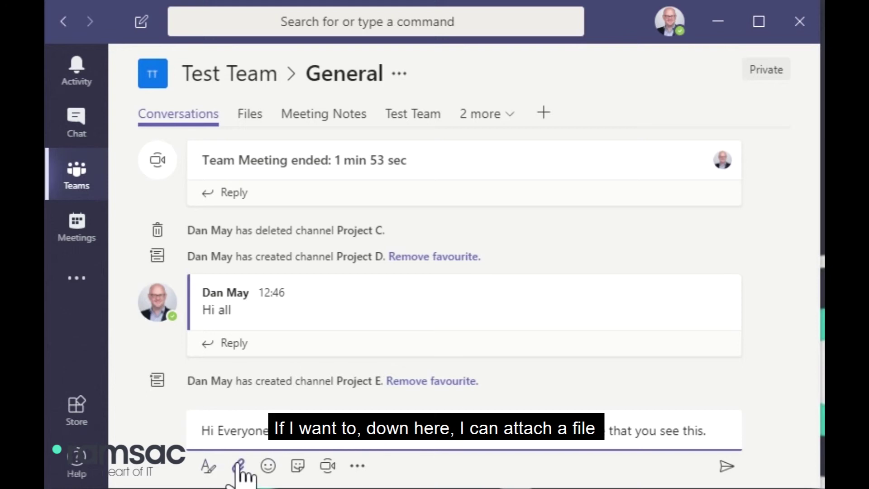
Step: Add a star emoji to the drafted message and send it to the General channel
left_click(269, 467)
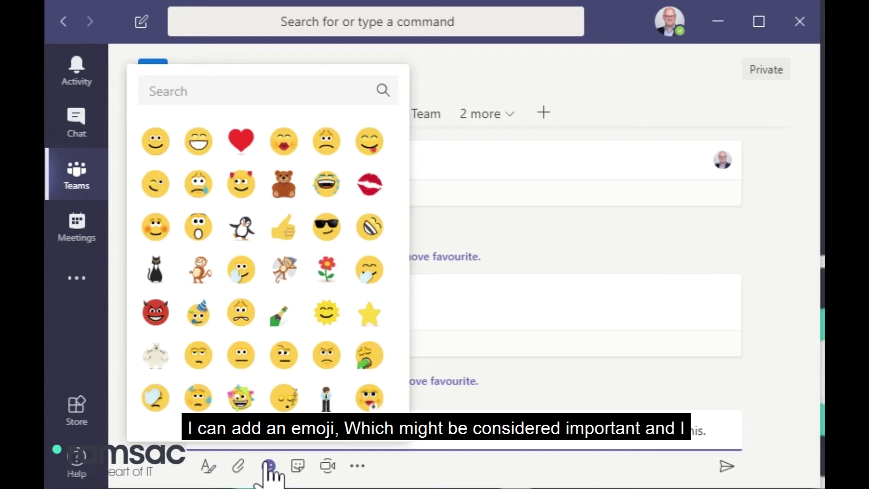
left_click(376, 317)
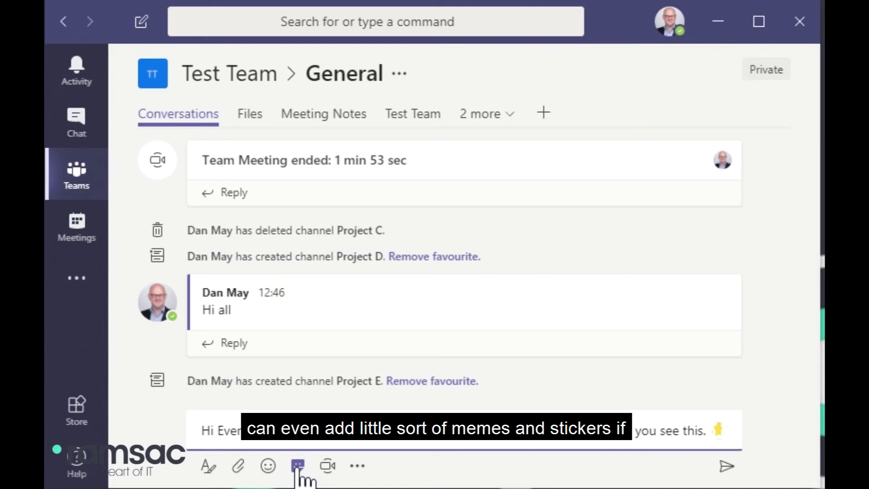
left_click(298, 465)
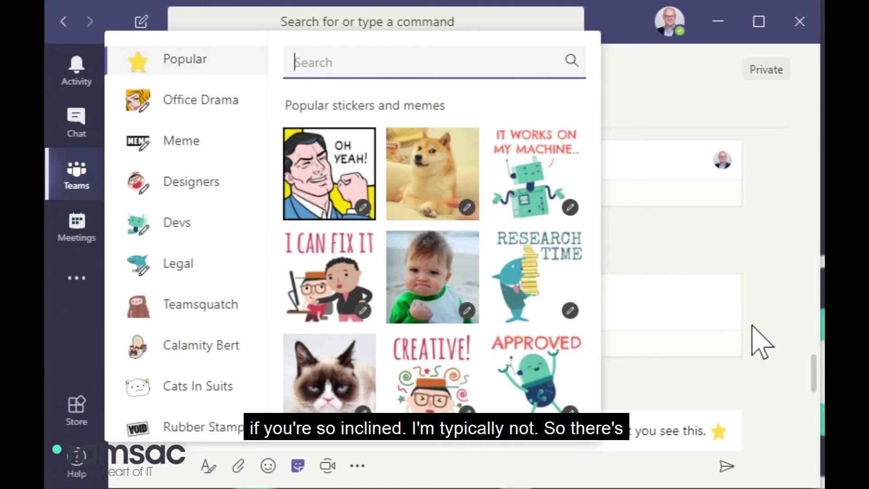
left_click(689, 346)
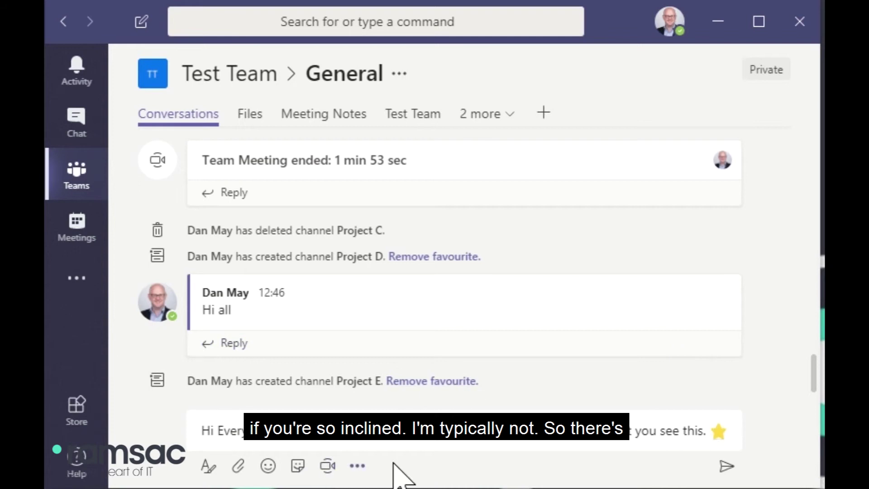
left_click(708, 424)
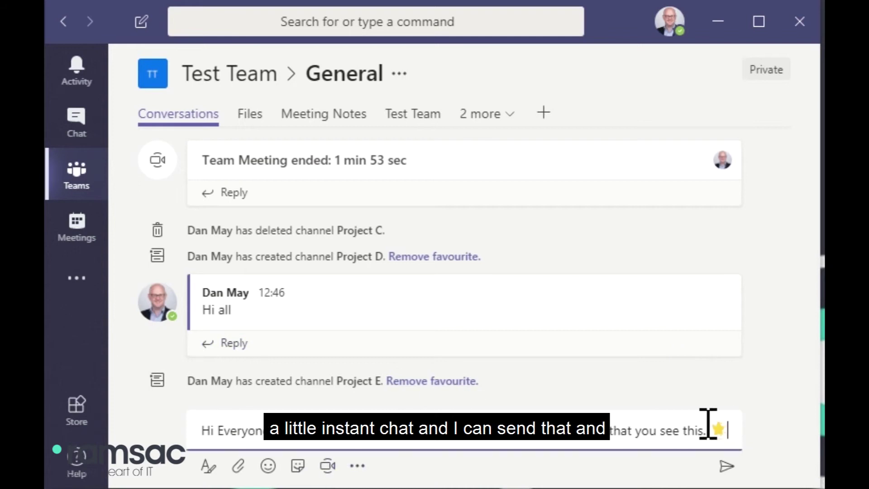
key("Return")
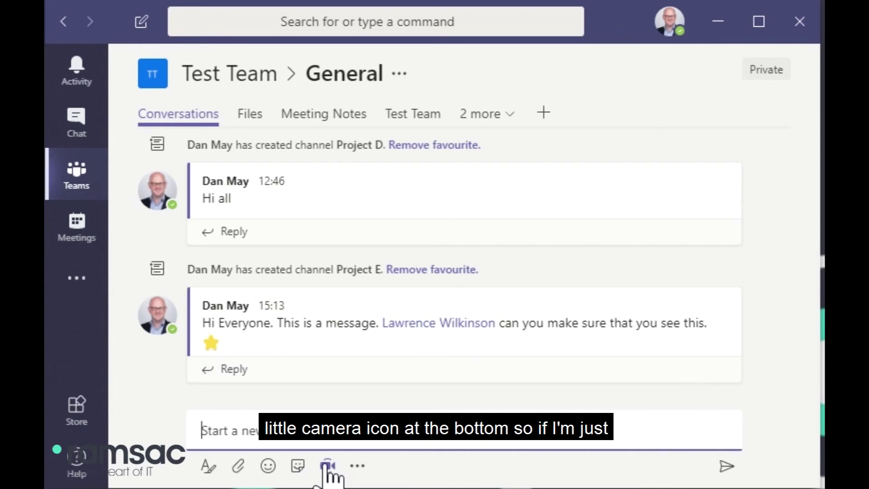
left_click(328, 466)
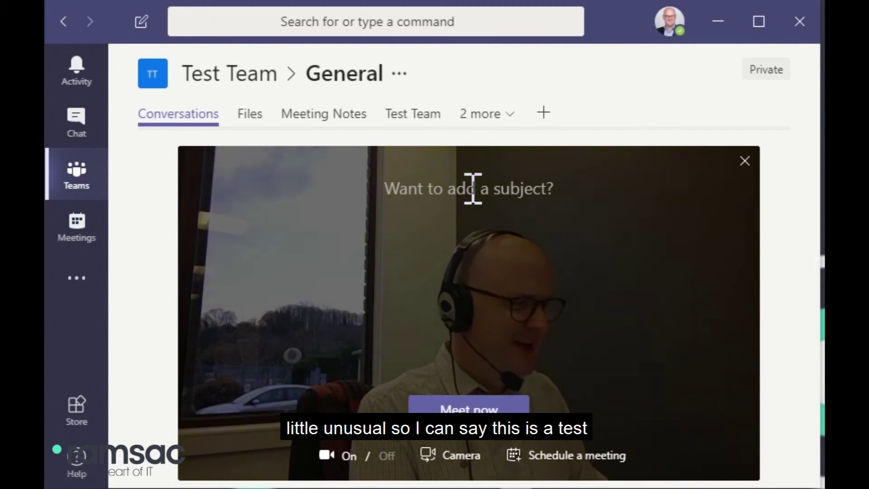
Step: Enter 'Test meeting' as the instant meeting's subject
type("Test")
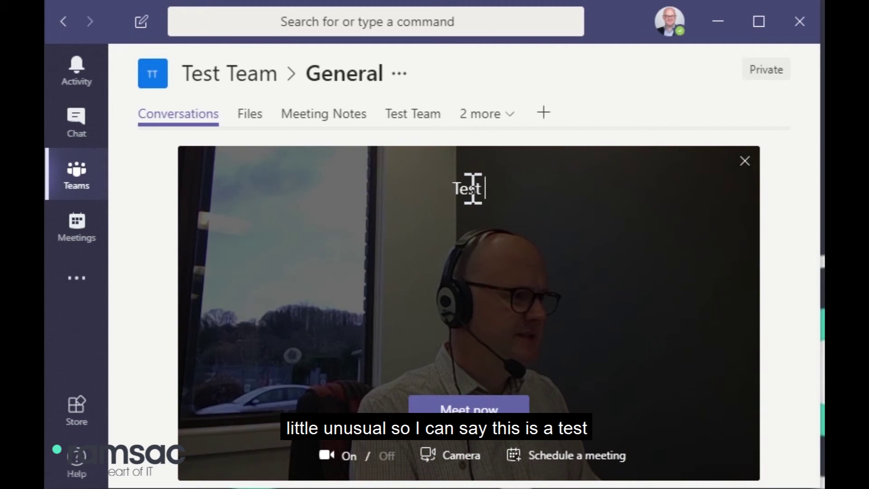
type(" meeting")
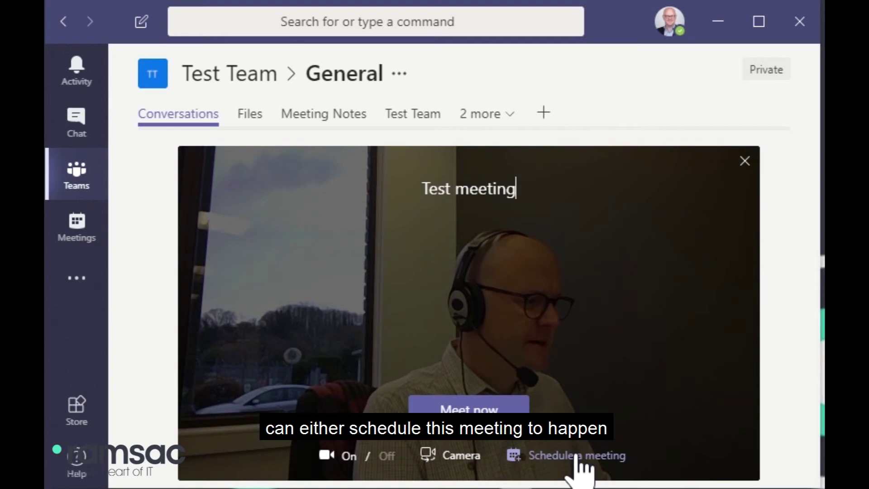
Step: Start the Test meeting, call the suggested colleague, mute the microphone, and hang up
left_click(485, 430)
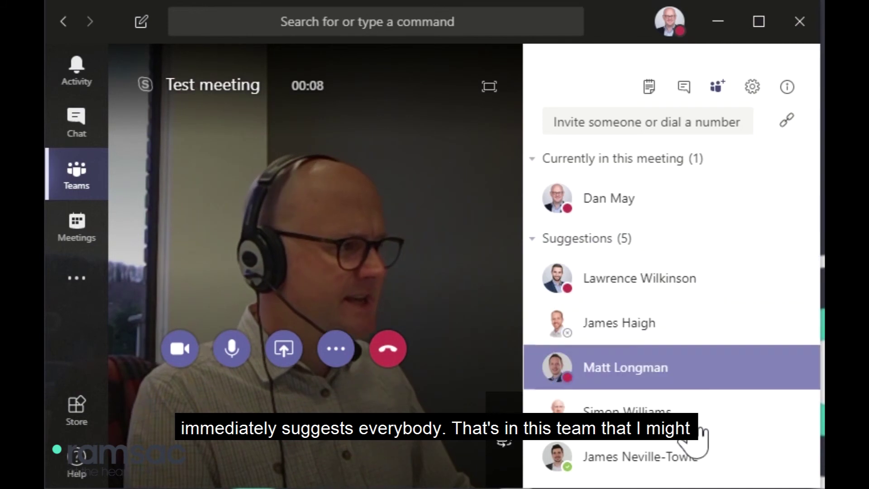
left_click(671, 410)
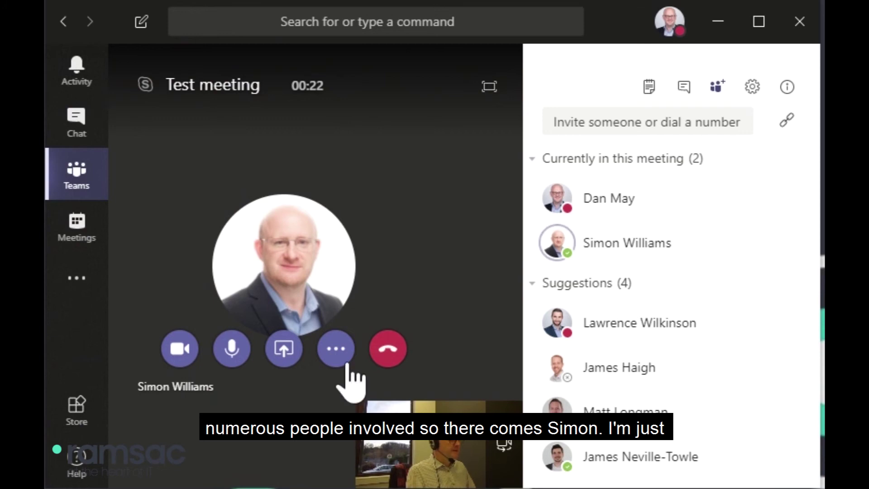
left_click(232, 355)
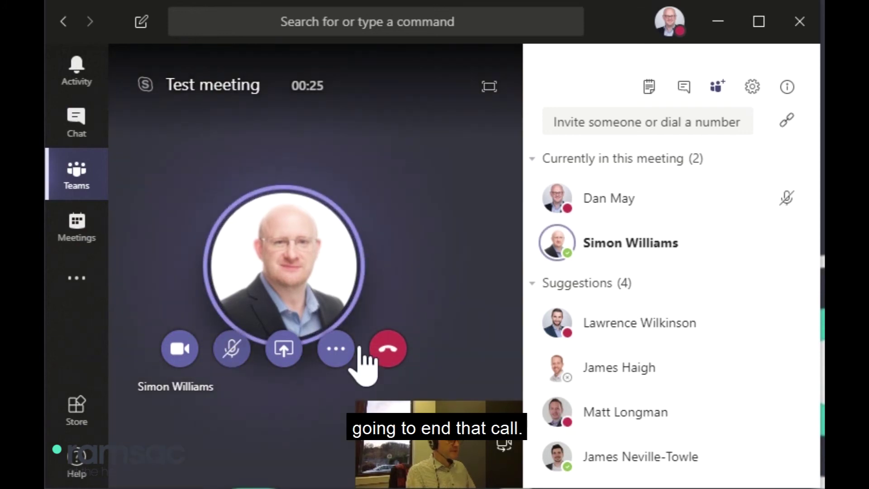
left_click(388, 351)
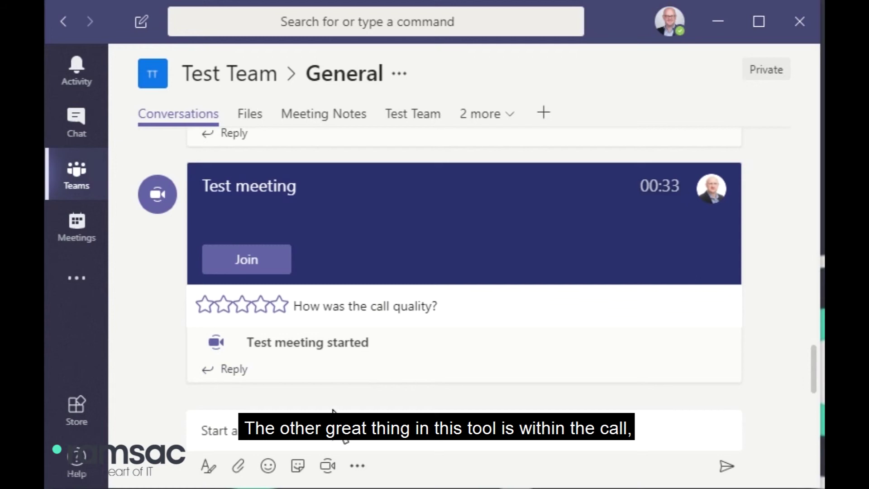
Step: Start another instant meeting in General and show the call's More actions options
left_click(328, 466)
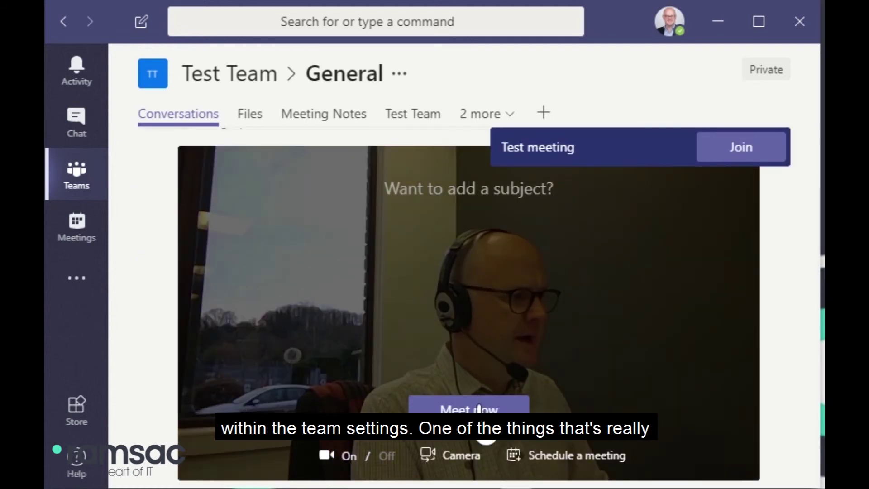
left_click(479, 408)
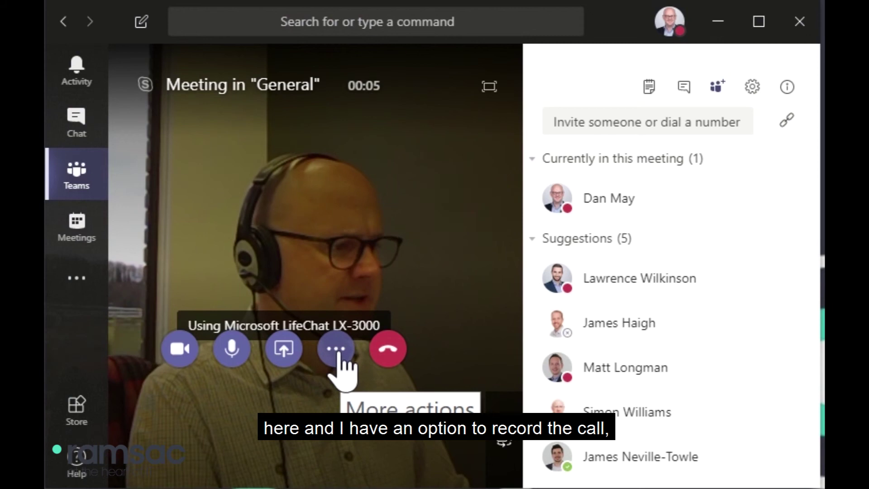
left_click(337, 353)
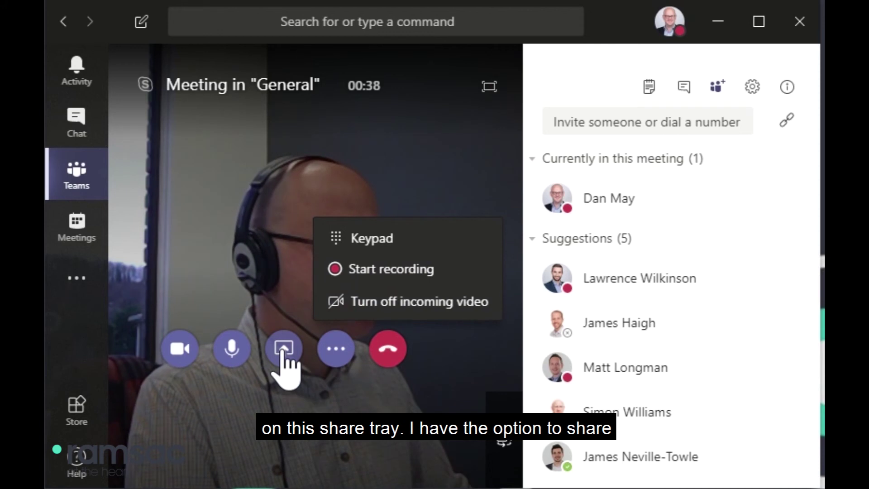
Step: Review the desktop, window and PowerPoint share options, then hang up the meeting
left_click(283, 352)
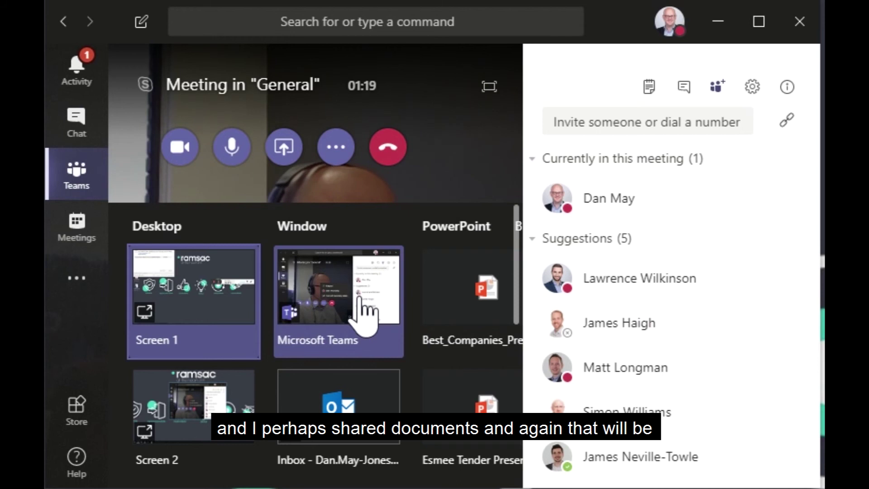
left_click(391, 148)
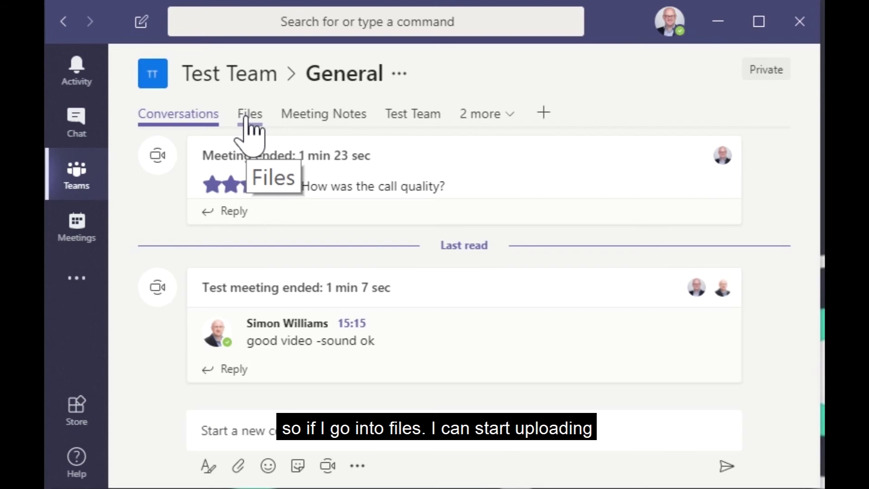
Step: Open 'ramsac proposal - totalIT health check.docx' from the General channel's Files tab
left_click(248, 119)
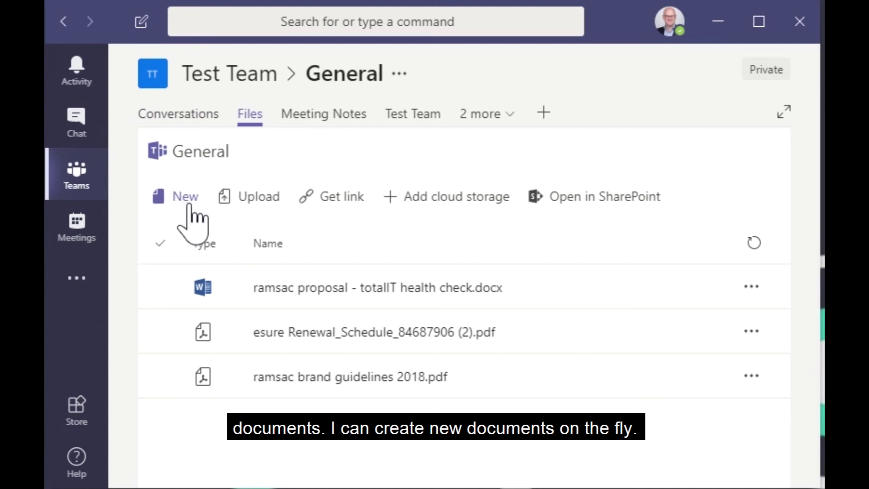
left_click(300, 291)
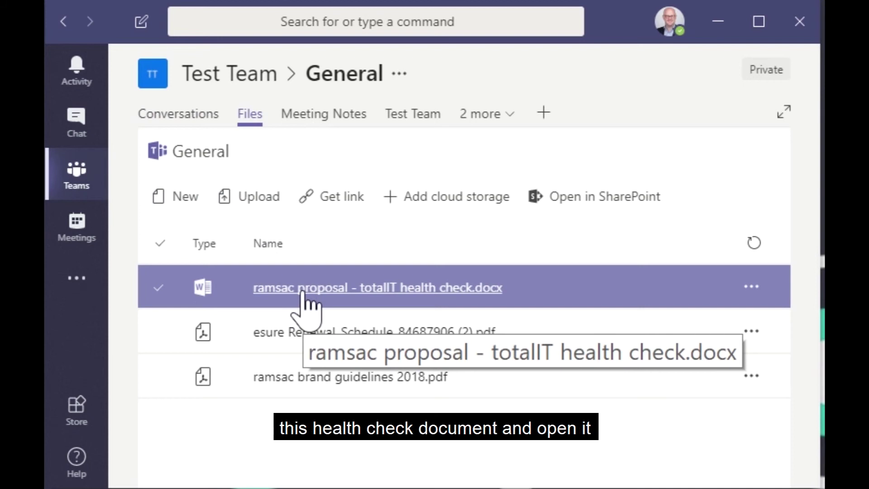
left_click(302, 291)
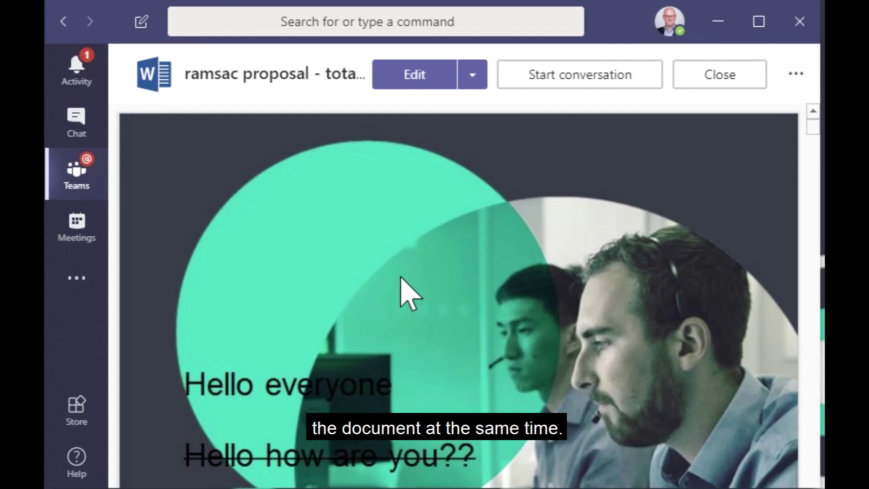
Step: Comment 'Plesase can everyone look at the info on page three' on the proposal, then close it
left_click(574, 91)
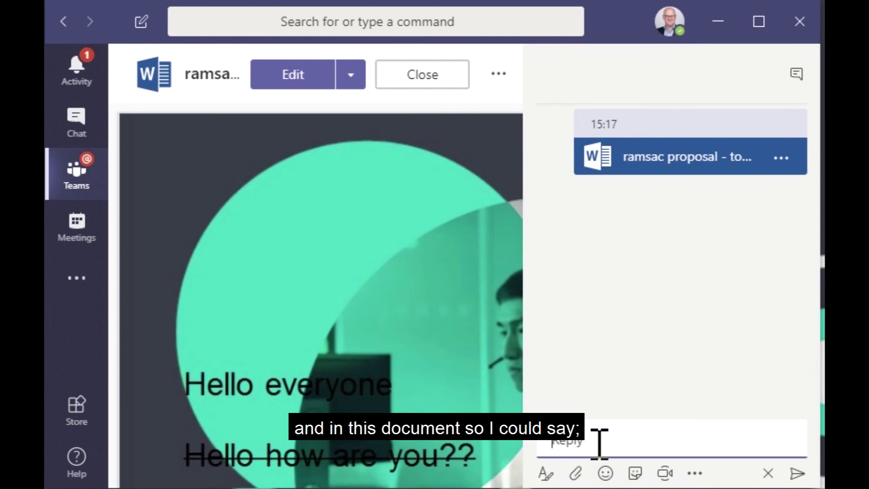
type("Plese")
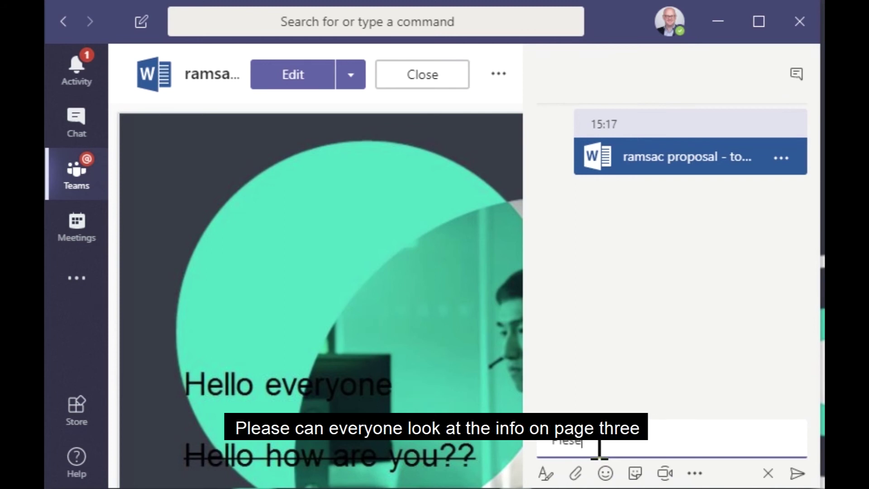
key("BackSpace")
key("BackSpace")
type("ase can everyone look a")
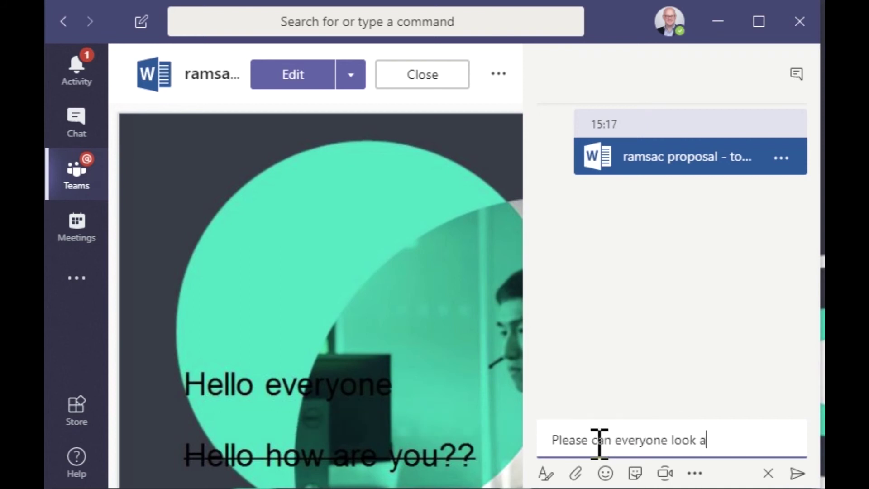
type("t the info on pae")
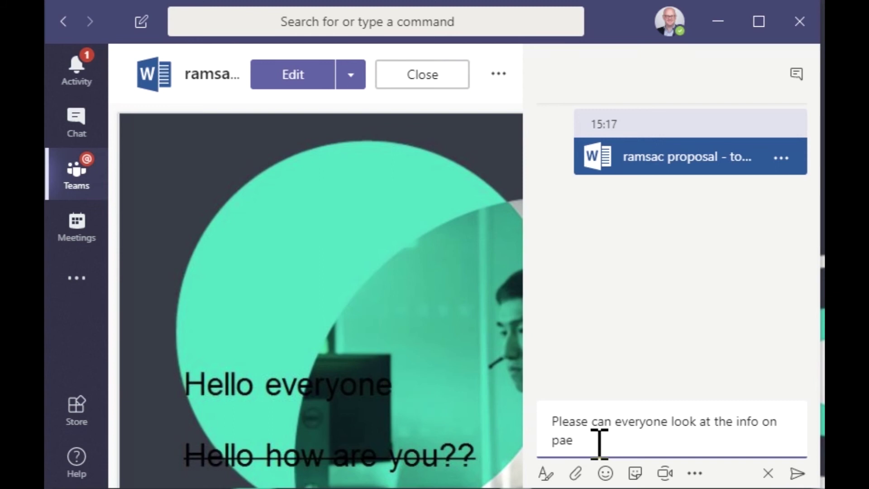
key("BackSpace")
type("ge three")
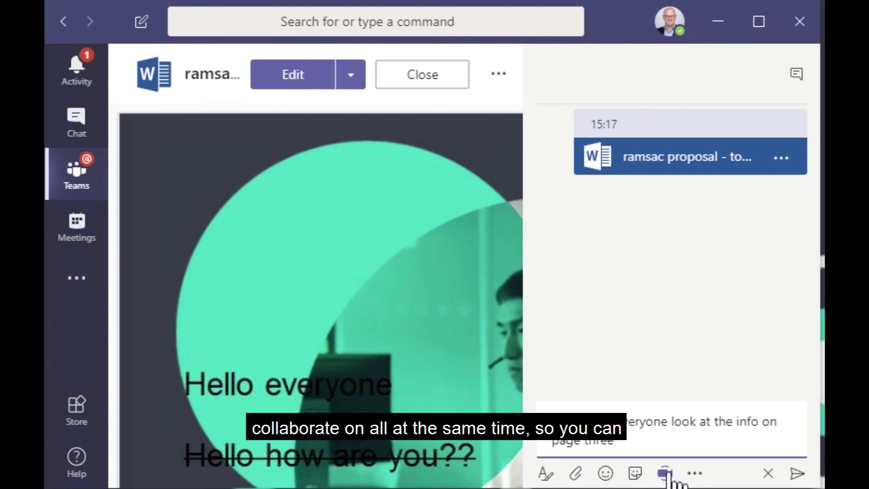
left_click(402, 77)
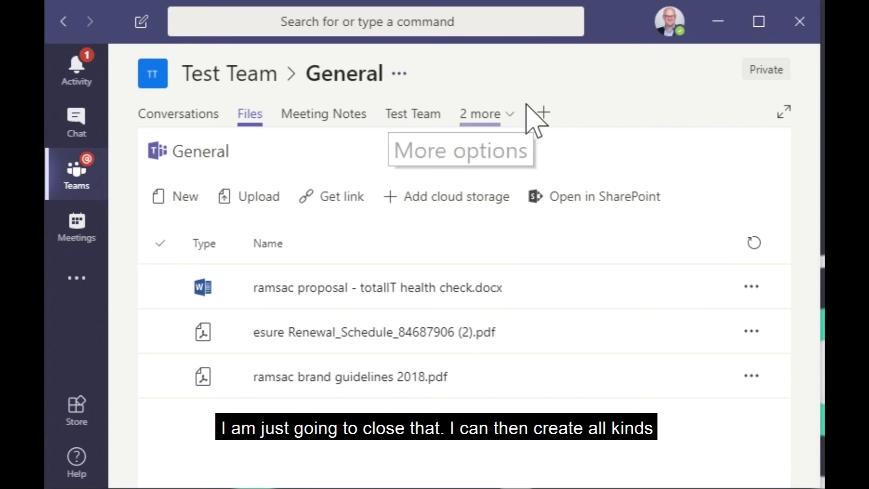
left_click(545, 112)
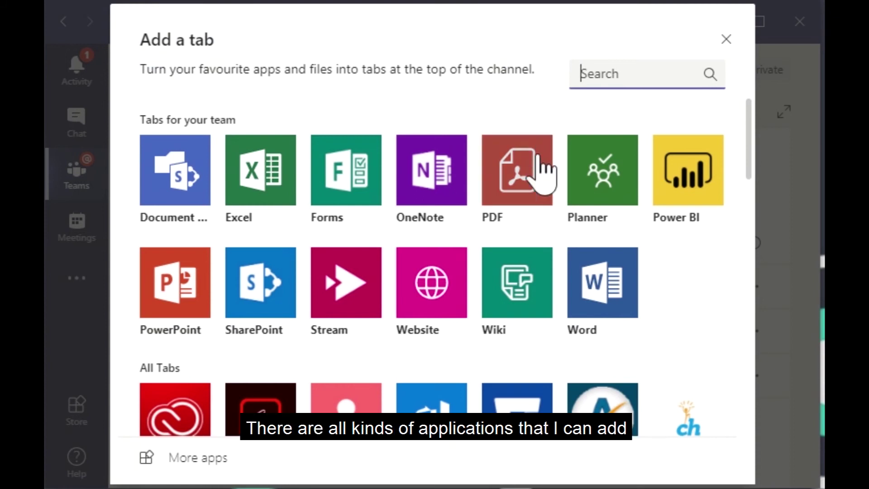
scroll(538, 212, "down", 2)
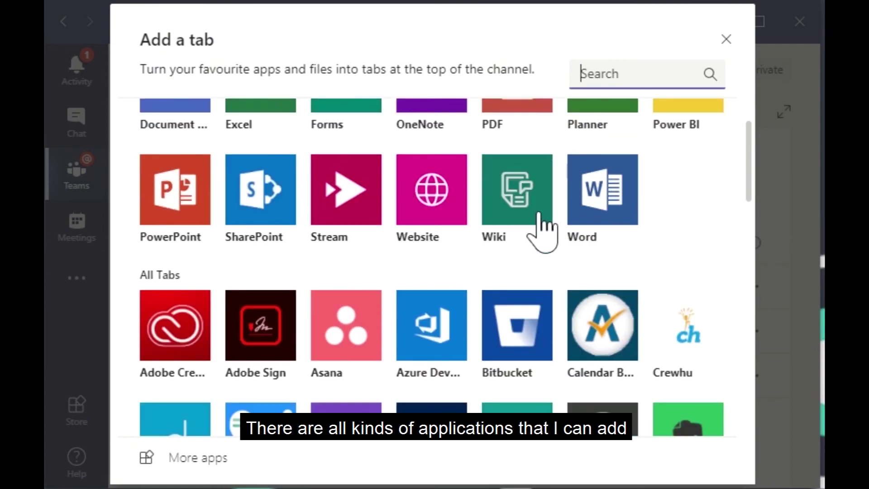
scroll(538, 212, "up", 2)
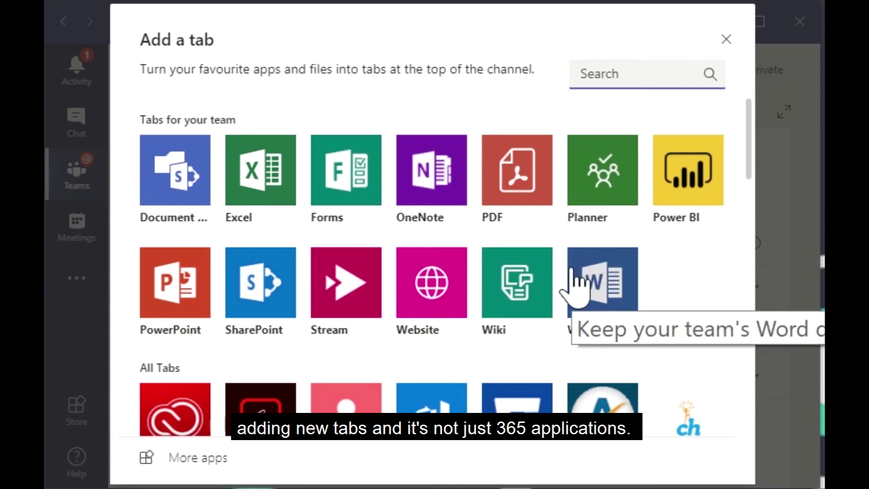
scroll(574, 283, "down", 2)
scroll(573, 288, "down", 3)
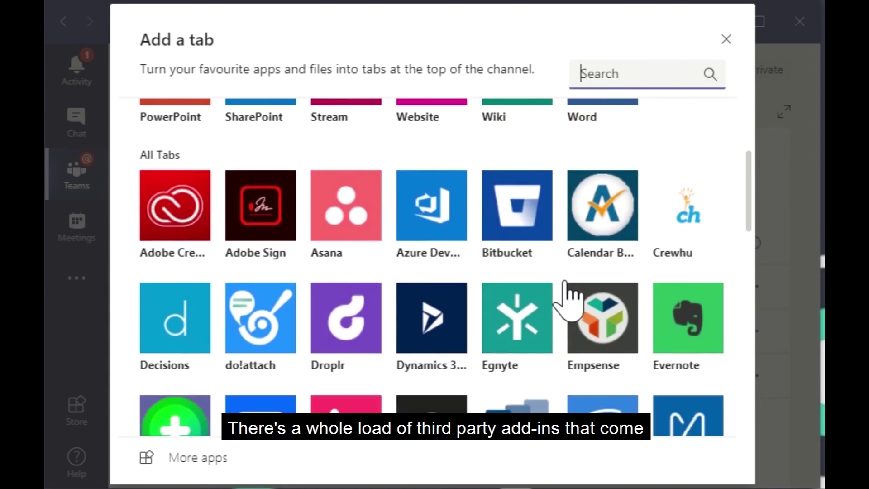
scroll(572, 301, "down", 1)
scroll(566, 290, "down", 2)
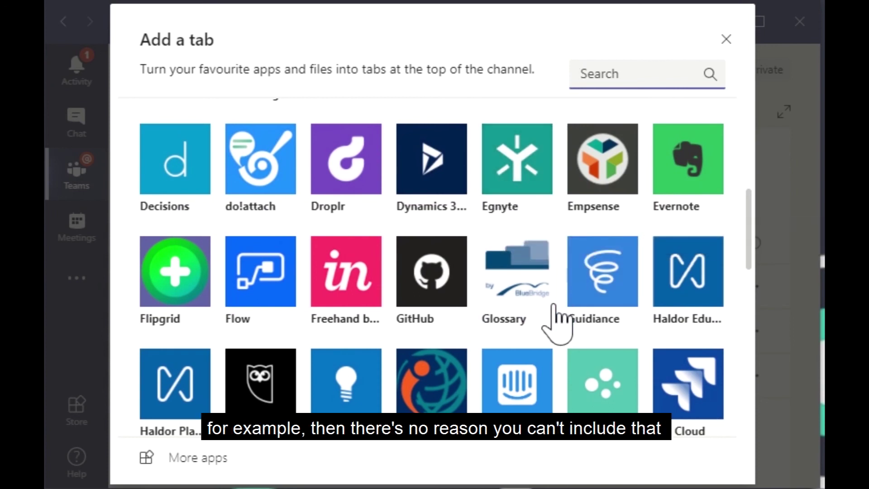
scroll(555, 308, "down", 2)
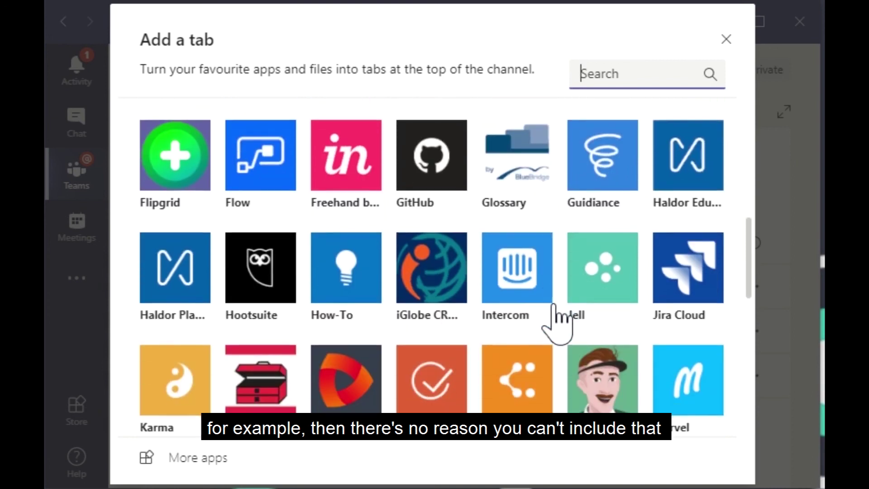
scroll(557, 320, "down", 5)
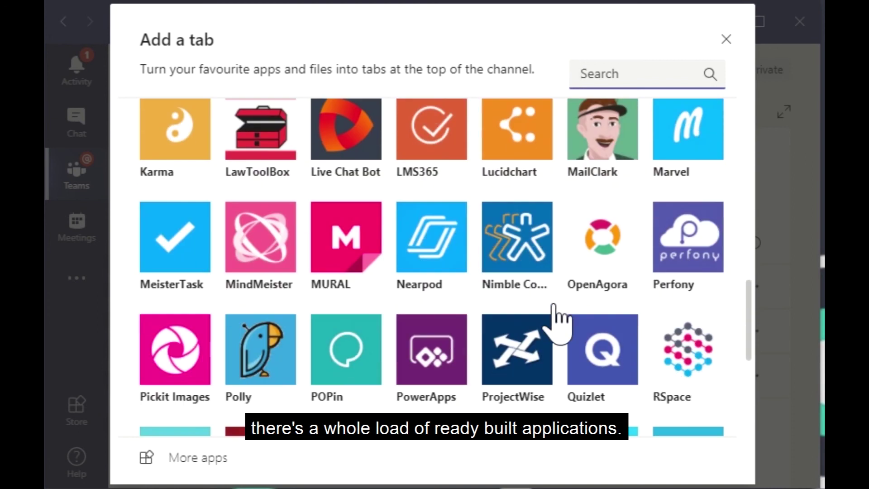
scroll(557, 320, "down", 4)
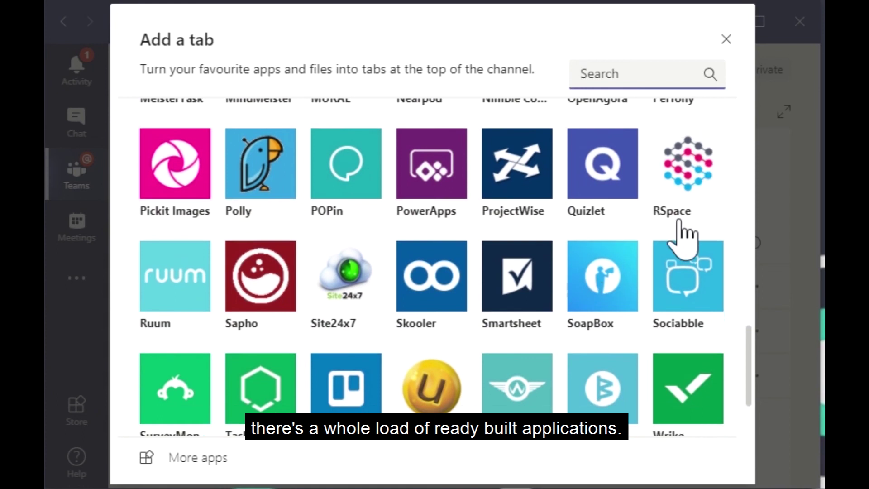
scroll(684, 244, "up", 15)
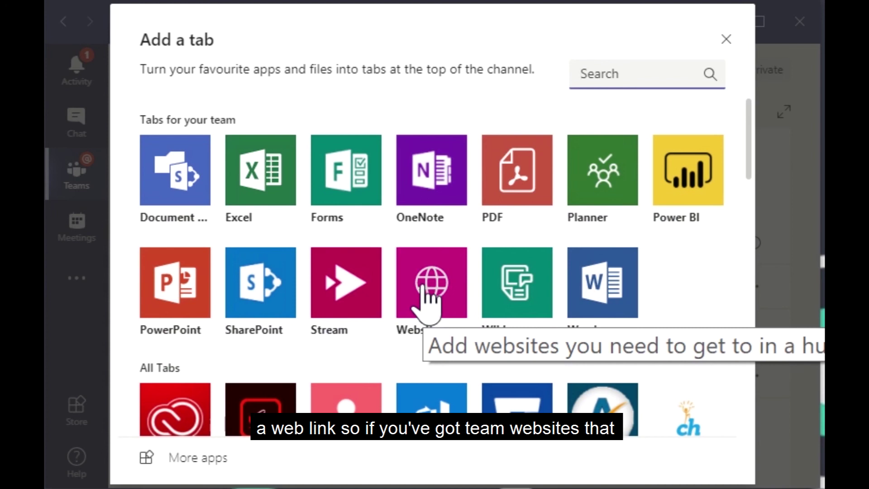
Step: Dismiss the Add a tab gallery, view Meeting Notes, then open the Test Team Planner tab
left_click(726, 39)
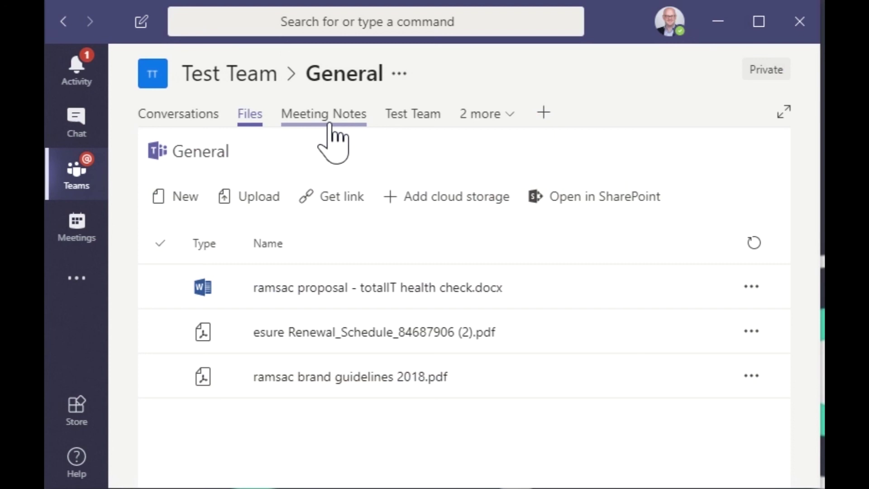
left_click(300, 117)
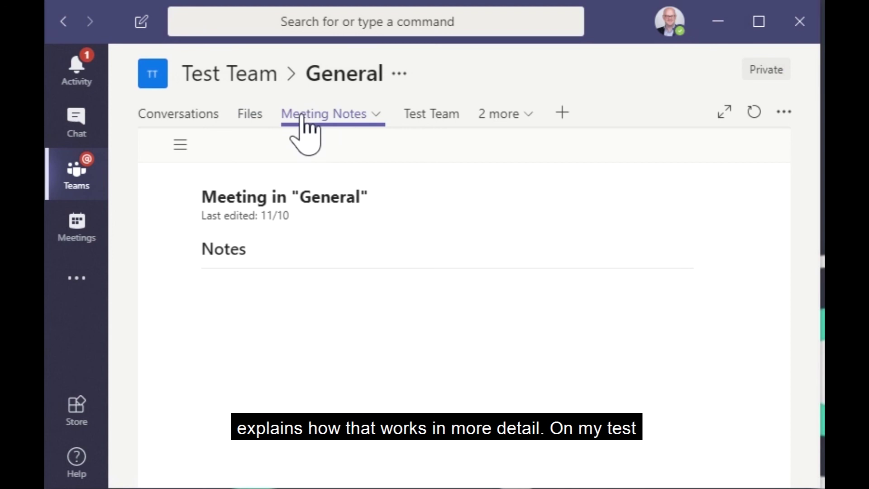
left_click(420, 117)
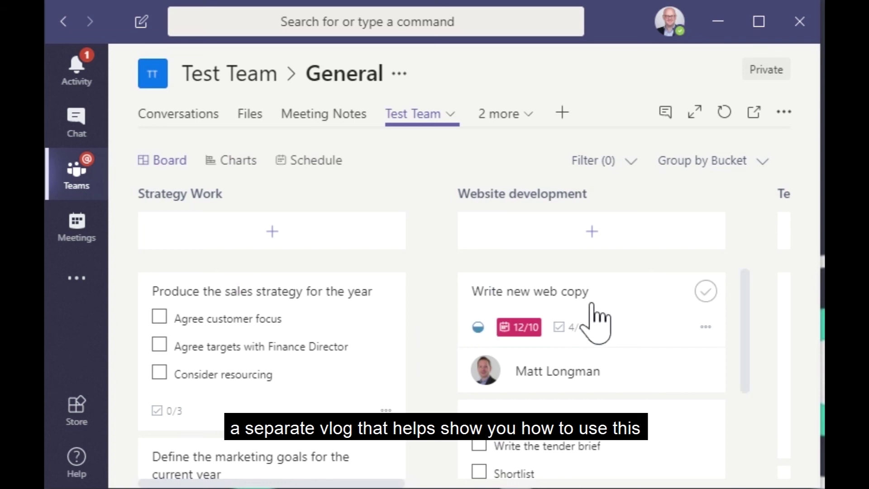
Step: Try moving the marketing goals card into the Website development bucket
scroll(509, 330, "down", 3)
scroll(498, 353, "up", 3)
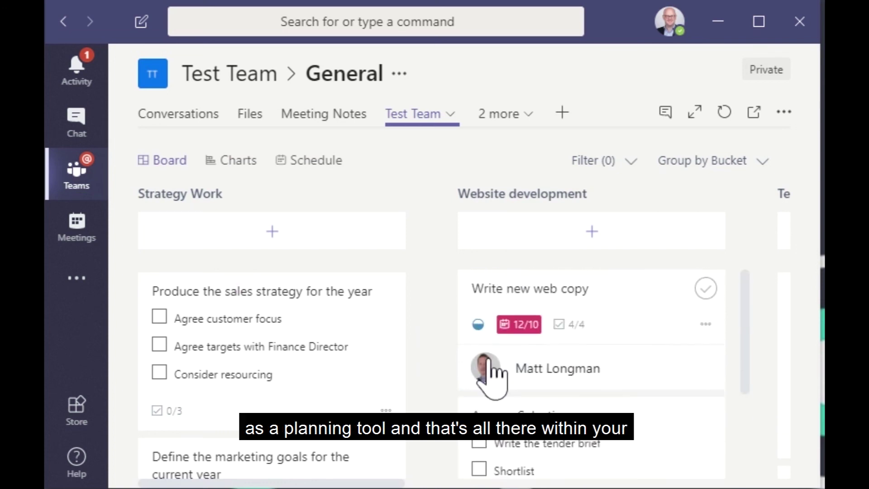
left_click_drag(379, 478, 415, 462)
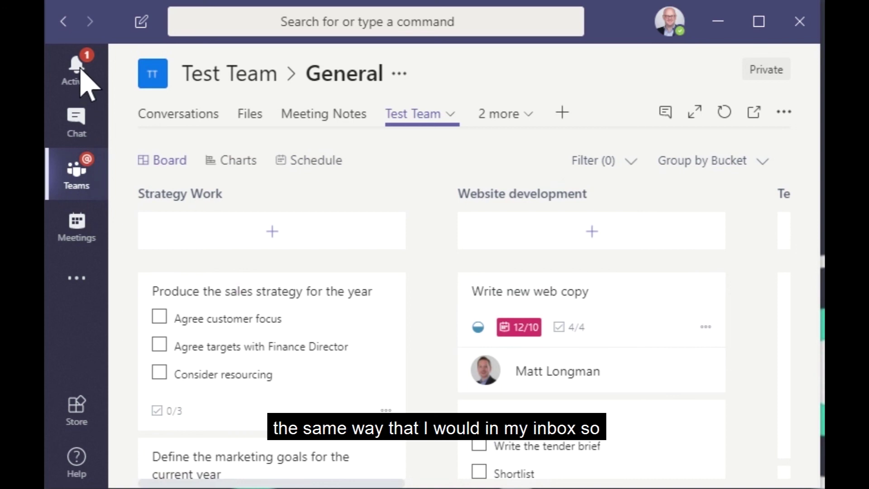
mouse_move(81, 68)
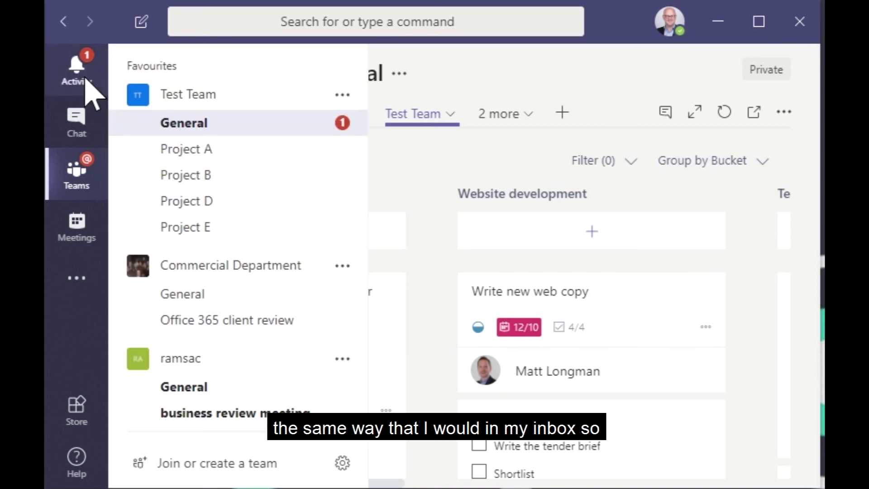
Step: Return to the General conversation and scroll up to the proposal and page-three posts
left_click(240, 129)
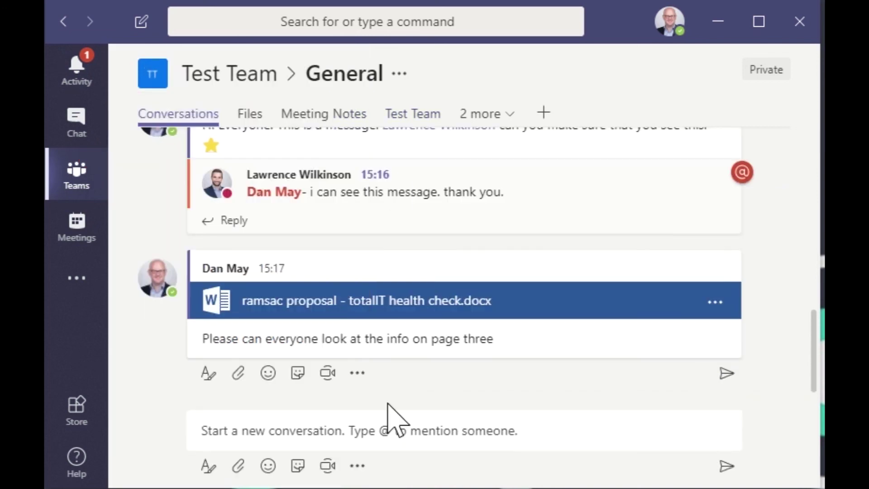
scroll(294, 317, "up", 2)
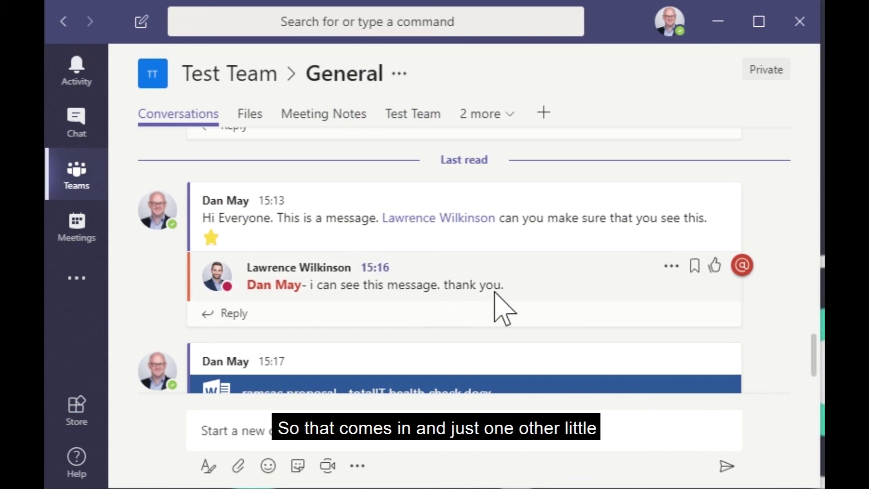
left_click(78, 187)
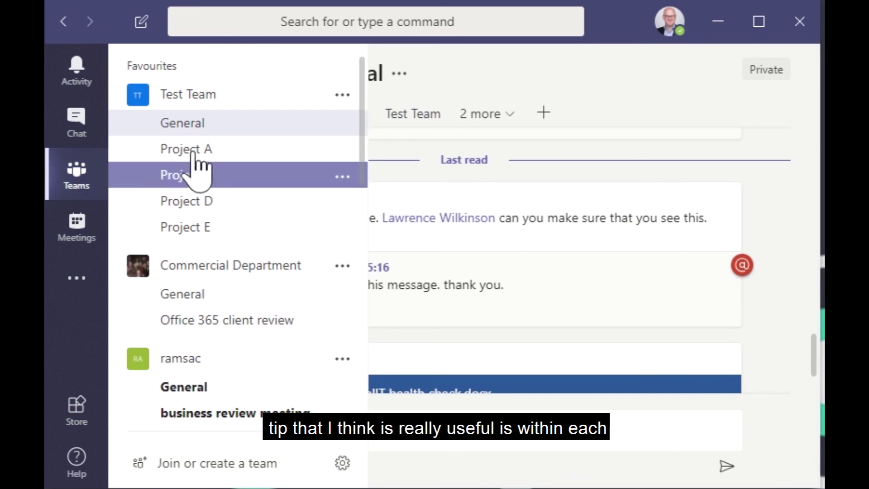
Step: Choose Get email address from the Project A channel's options menu
left_click(342, 150)
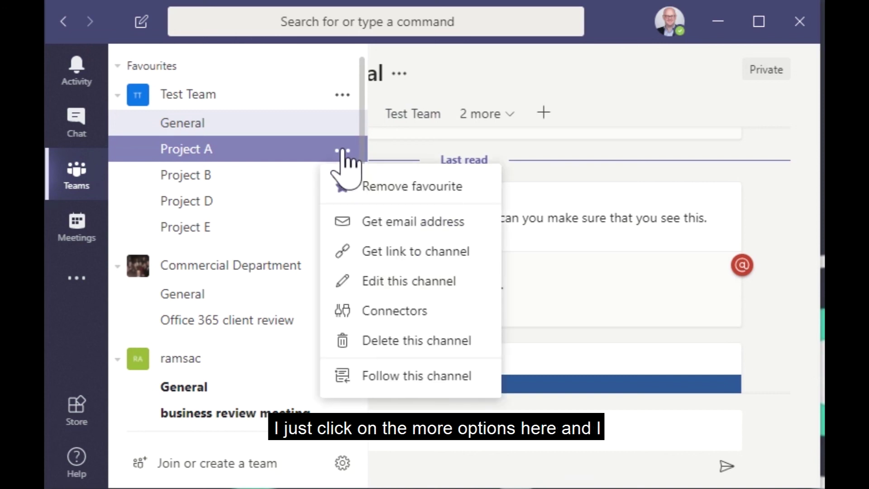
left_click(381, 226)
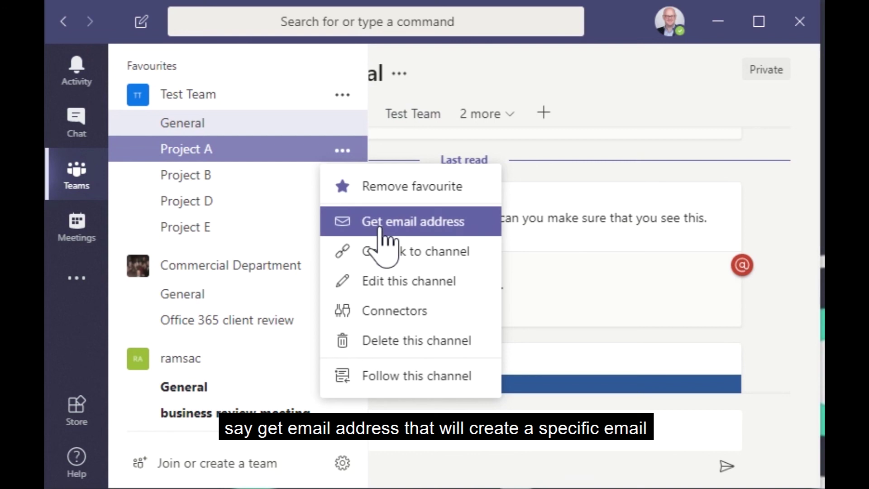